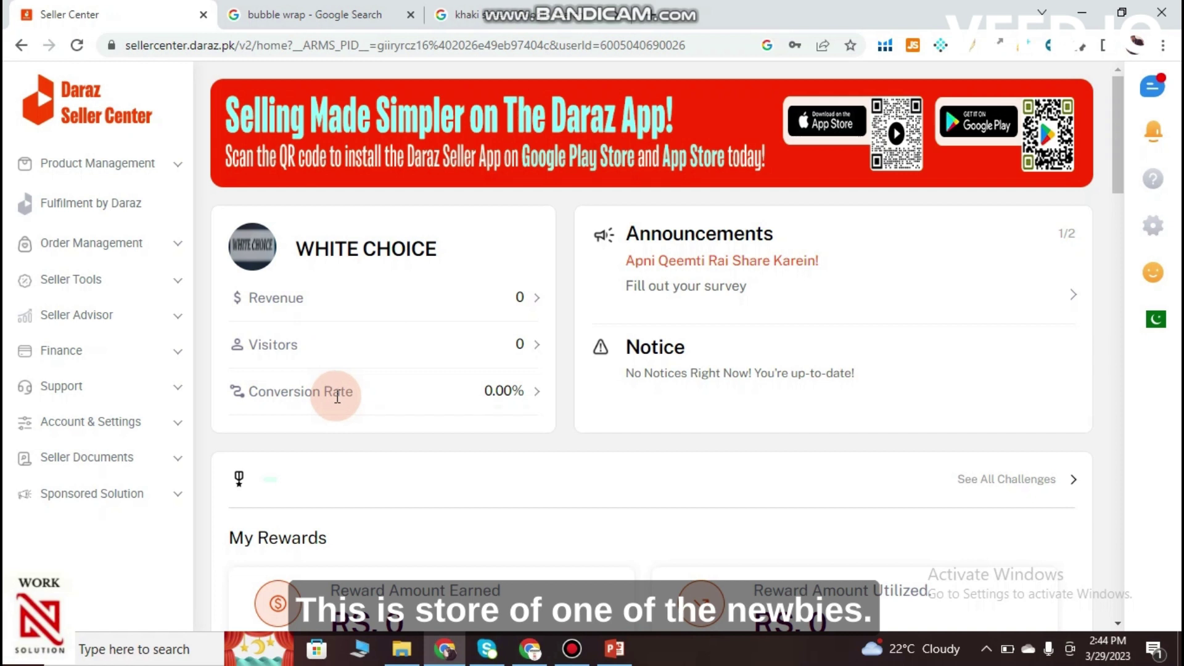
# Step: Expand Key Metrics to show 5 online products, 8 new reviews, 100.0% seller rating and 5.0 product rating
pyautogui.scroll(-3, 337, 401)
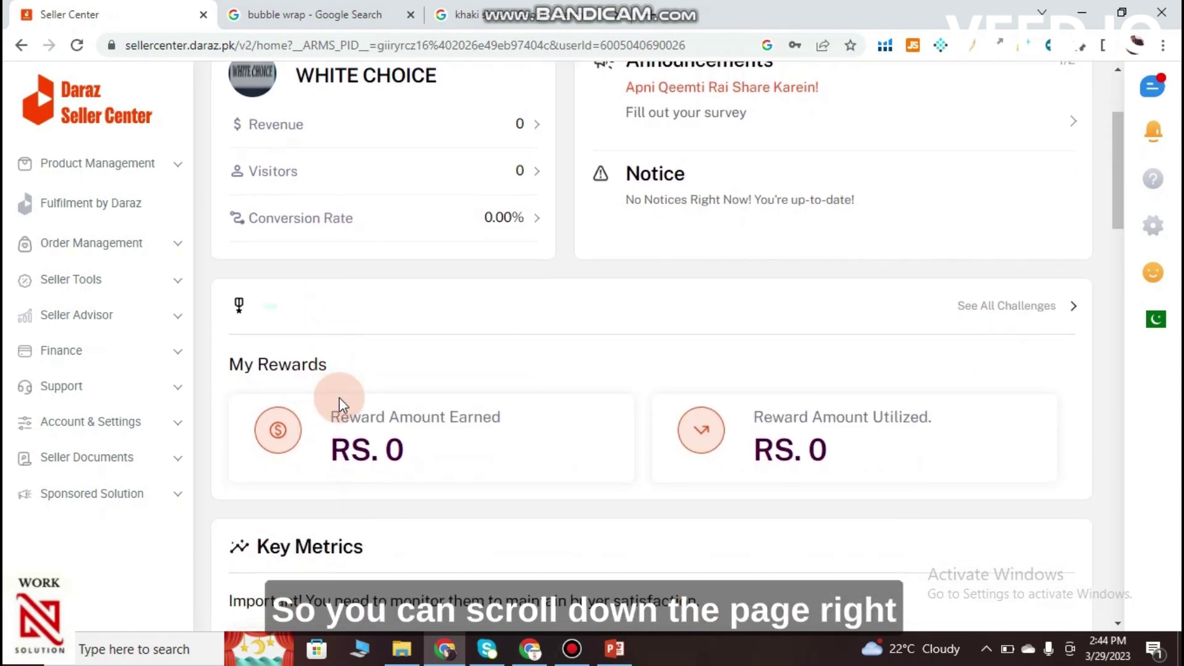
pyautogui.scroll(-1, 339, 397)
pyautogui.scroll(-1, 342, 393)
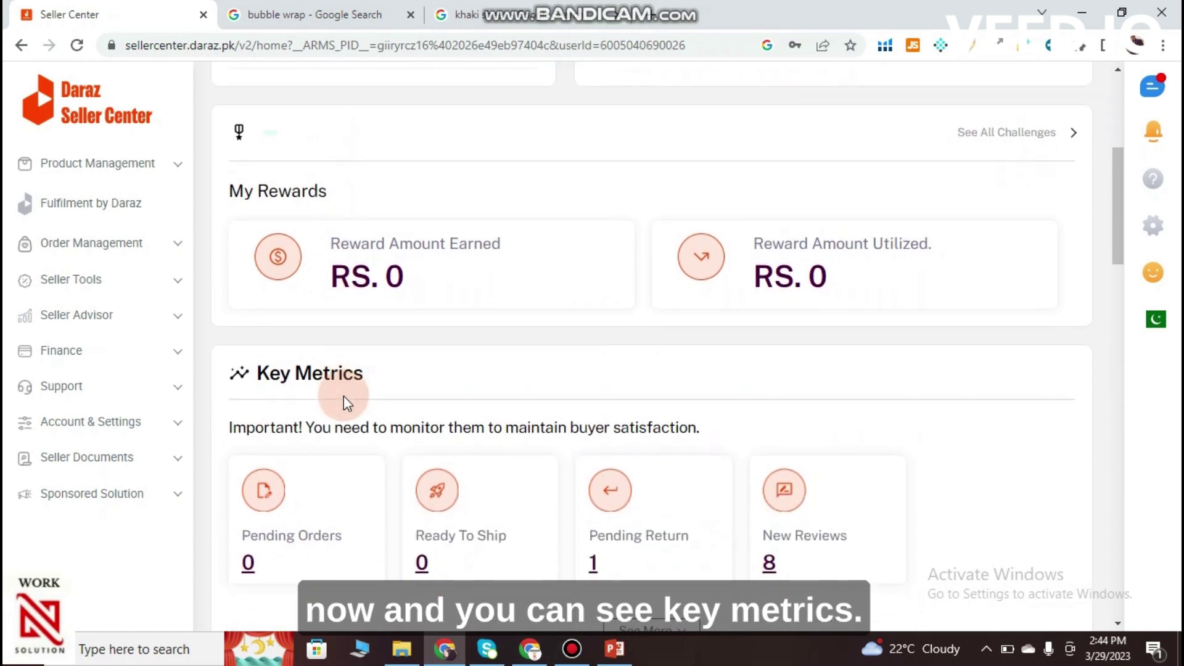
pyautogui.scroll(-1, 344, 397)
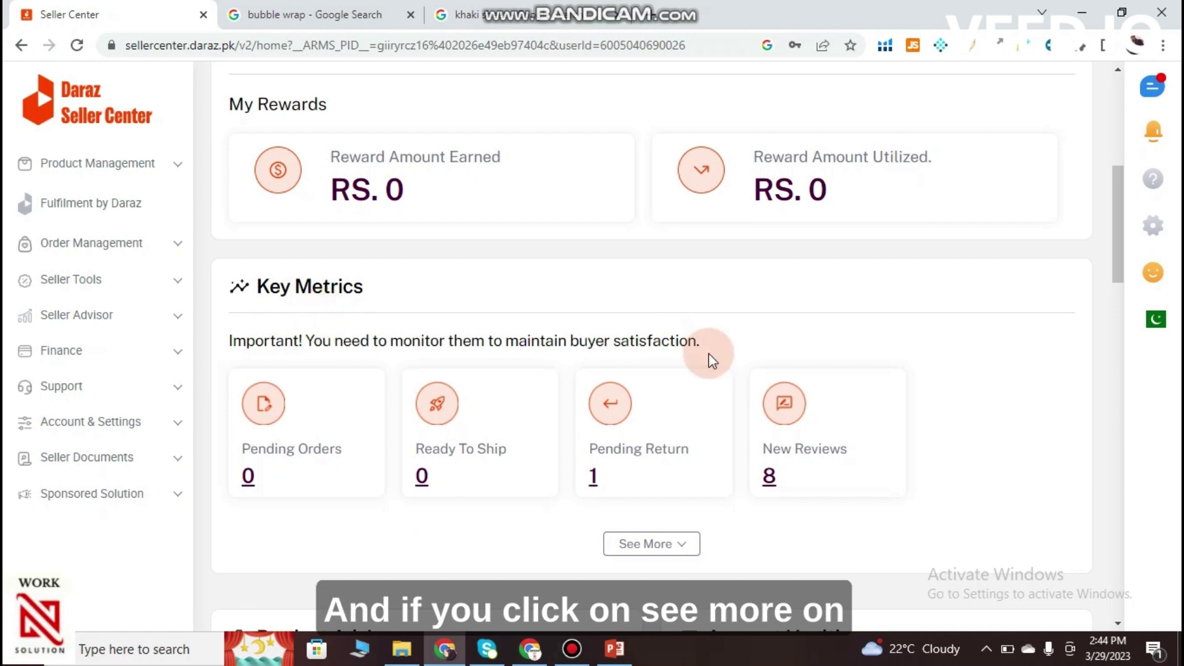
pyautogui.scroll(-1, 709, 357)
pyautogui.click(680, 461)
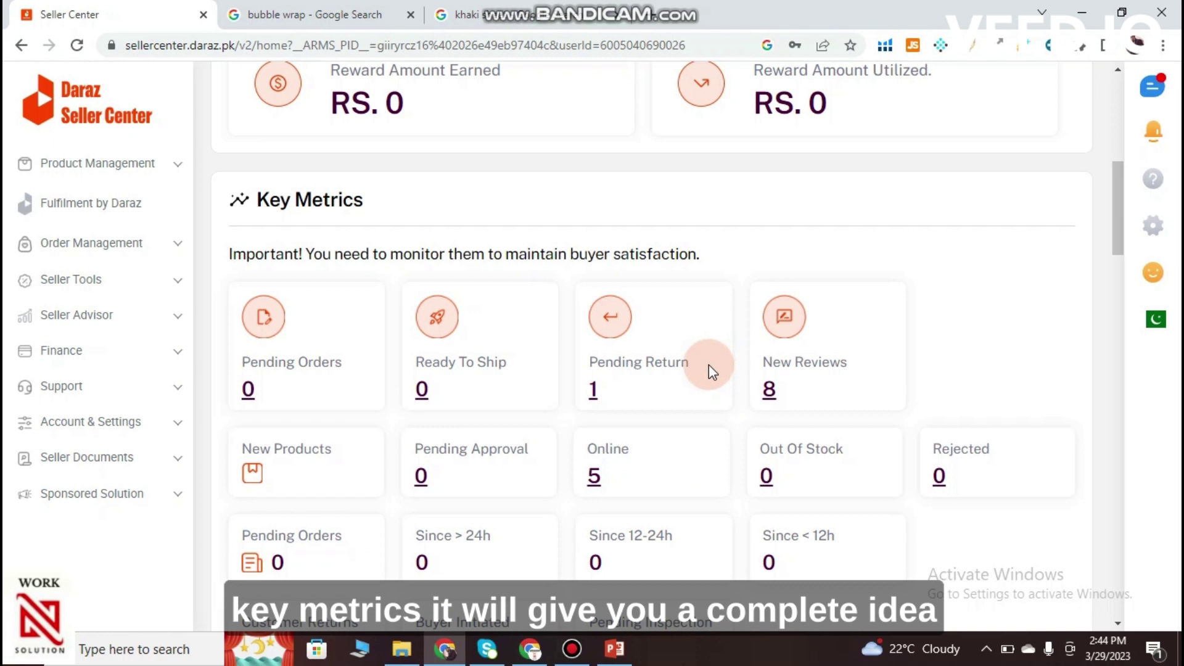
pyautogui.scroll(-1, 710, 373)
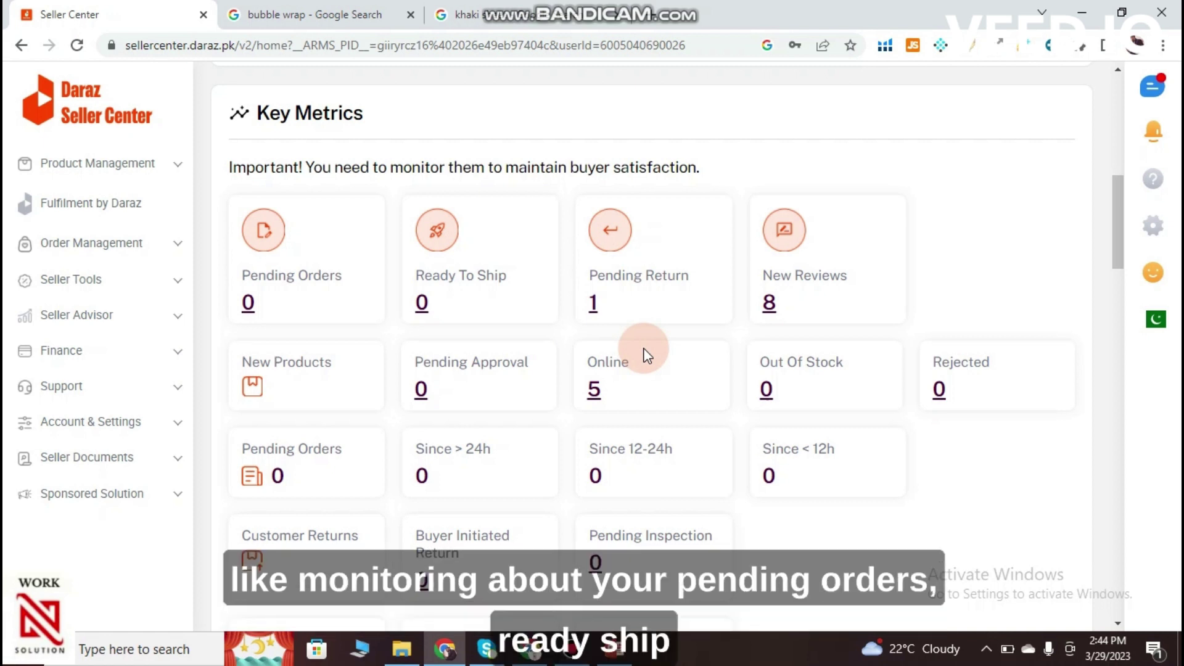
pyautogui.scroll(-1, 645, 355)
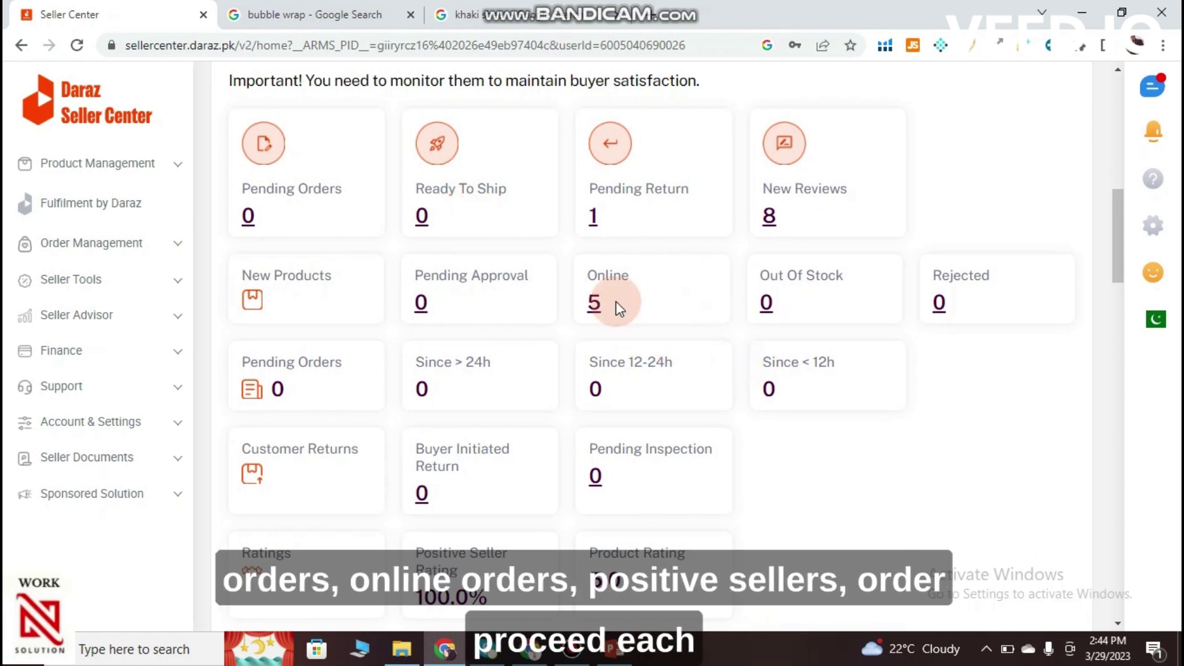
pyautogui.scroll(-1, 666, 383)
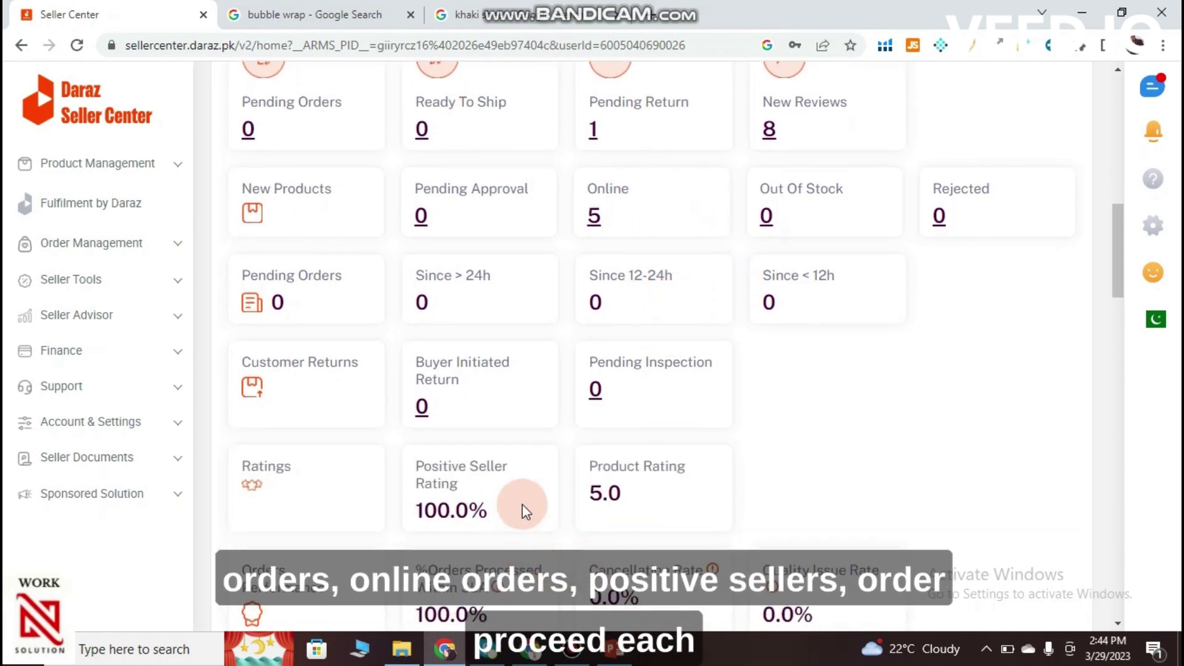
pyautogui.scroll(-1, 528, 498)
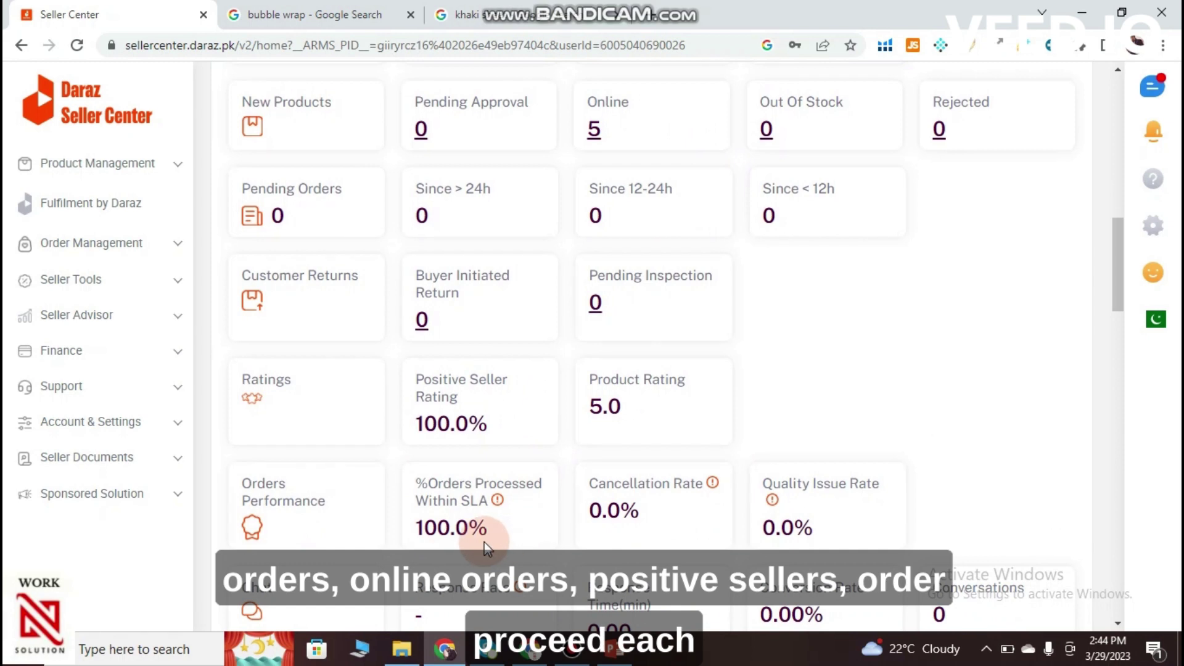
pyautogui.scroll(-3, 499, 504)
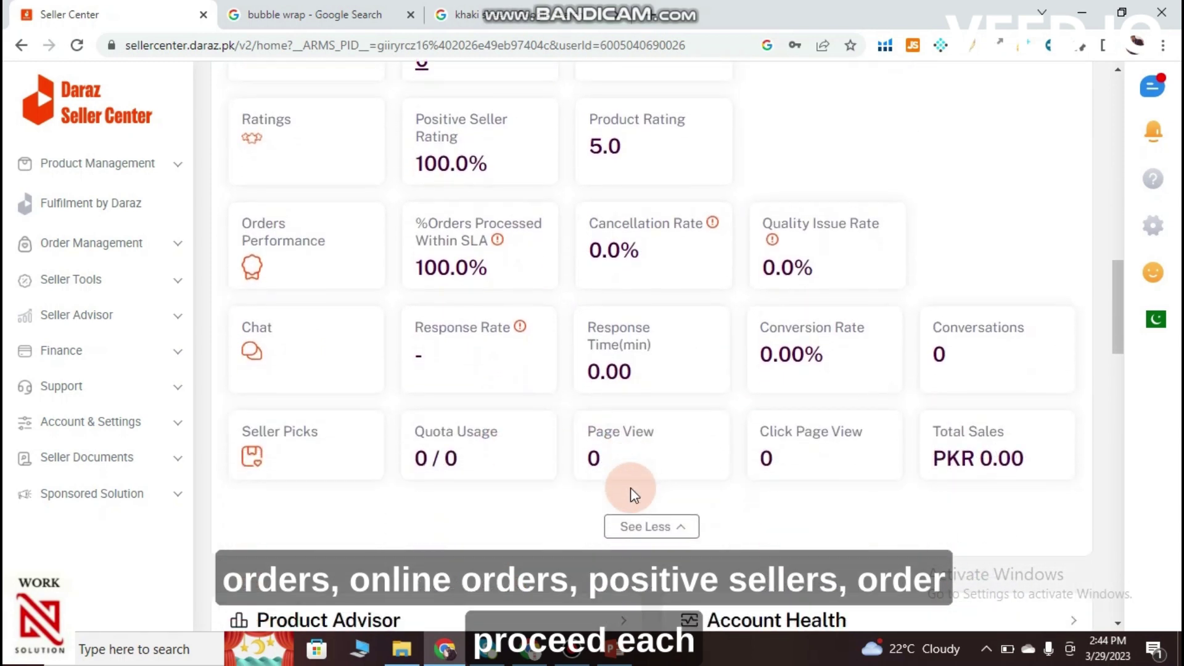
# Step: Collapse Key Metrics with See Less, then Resolve Now on Product Advisor's Wrong Category issue
pyautogui.click(669, 527)
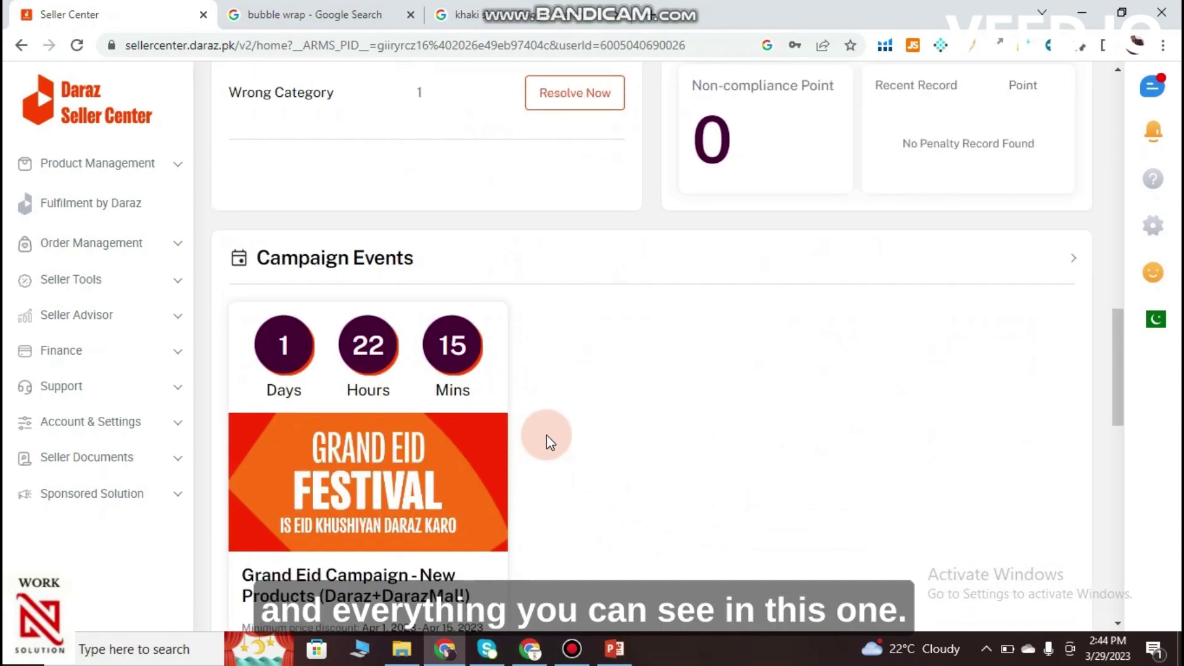
pyautogui.scroll(4, 547, 435)
pyautogui.scroll(1, 548, 442)
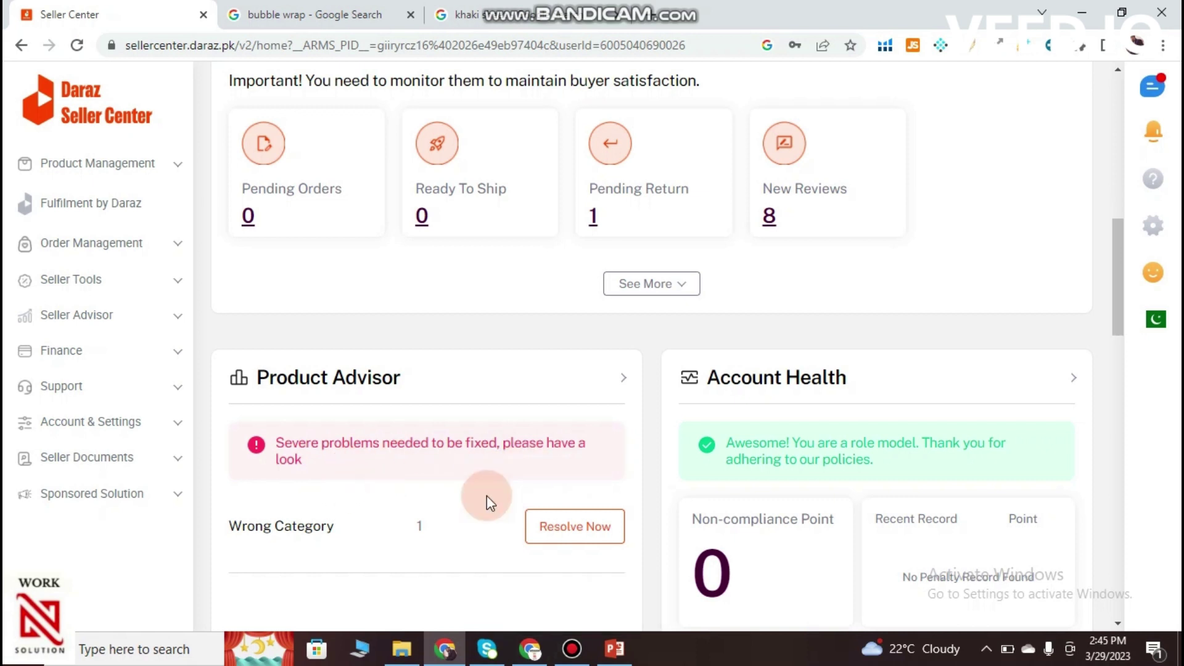
pyautogui.click(582, 538)
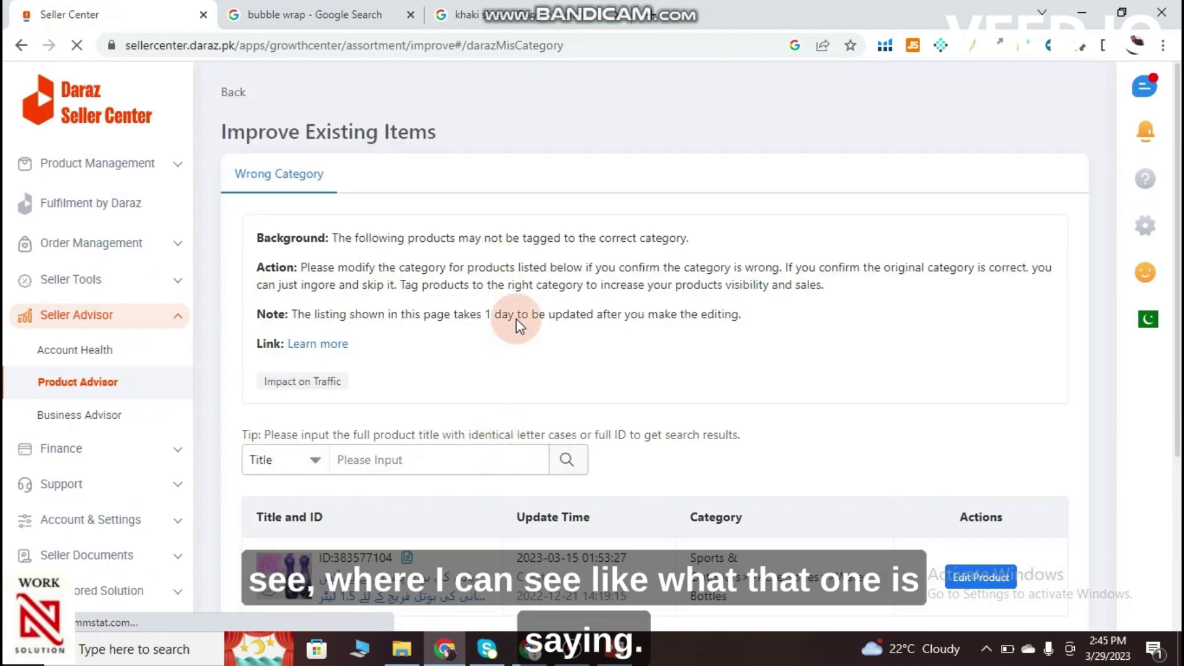
# Step: Review the single Water Bottles product in the Wrong Category list, then go back to the dashboard
pyautogui.scroll(-3, 608, 367)
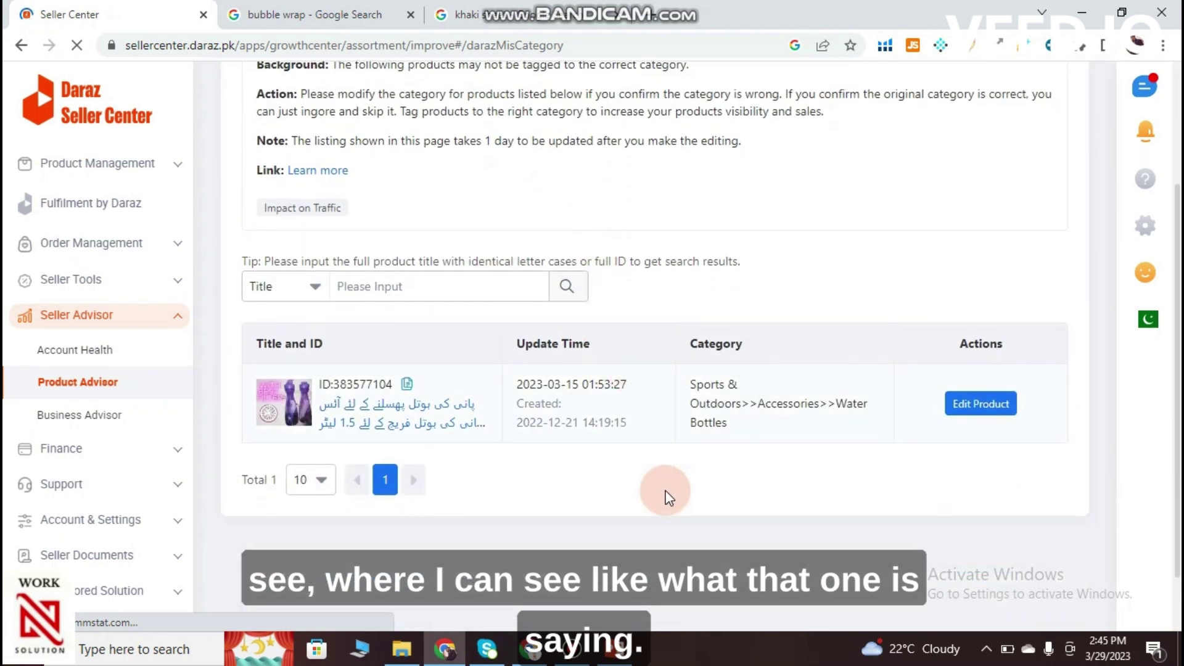
pyautogui.scroll(2, 472, 401)
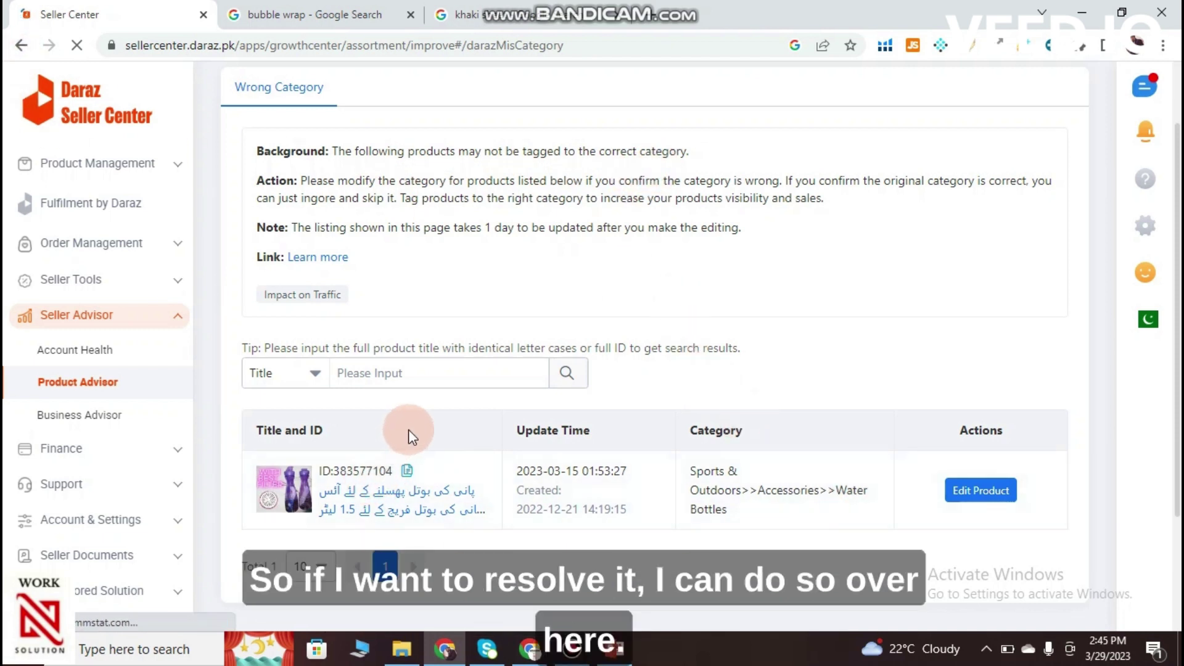
pyautogui.click(31, 46)
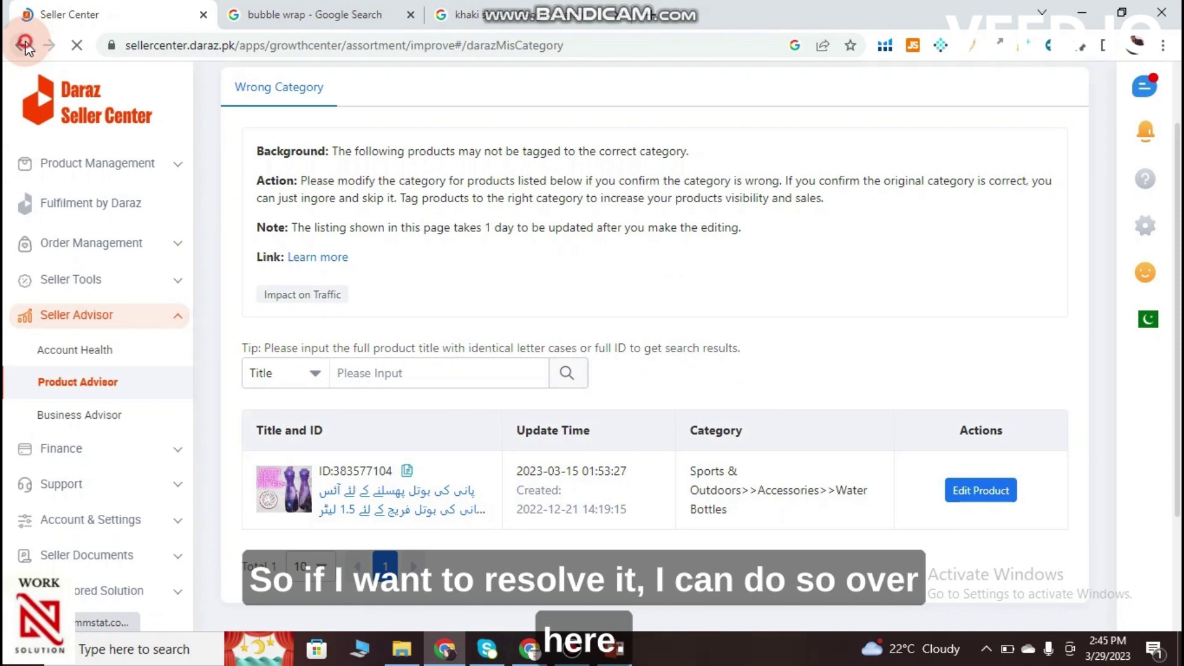
# Step: Scroll past Campaign Events and Daraz University, then order from Order Packaging Materials
pyautogui.scroll(-6, 750, 305)
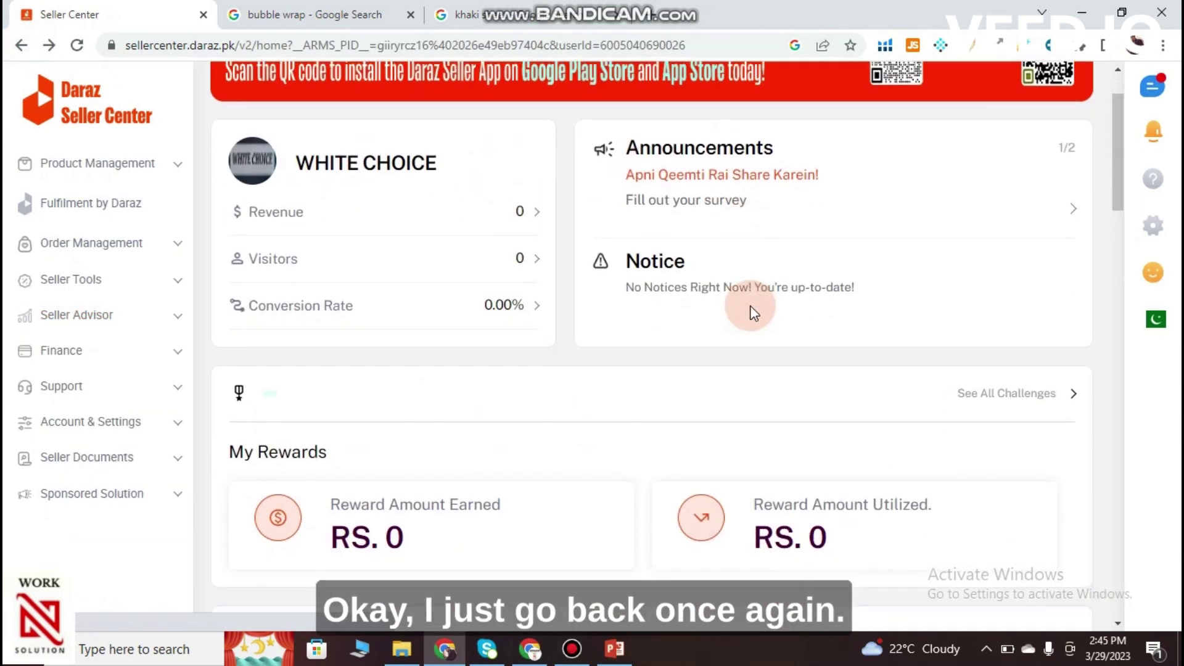
pyautogui.scroll(-5, 834, 350)
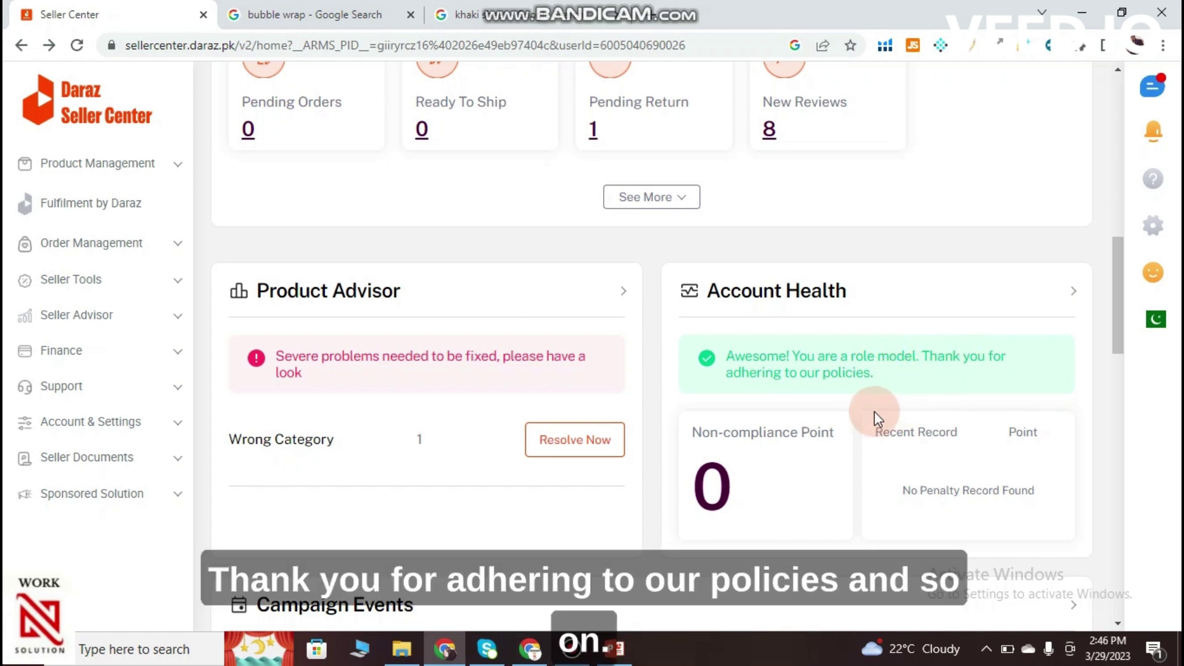
pyautogui.scroll(-3, 876, 418)
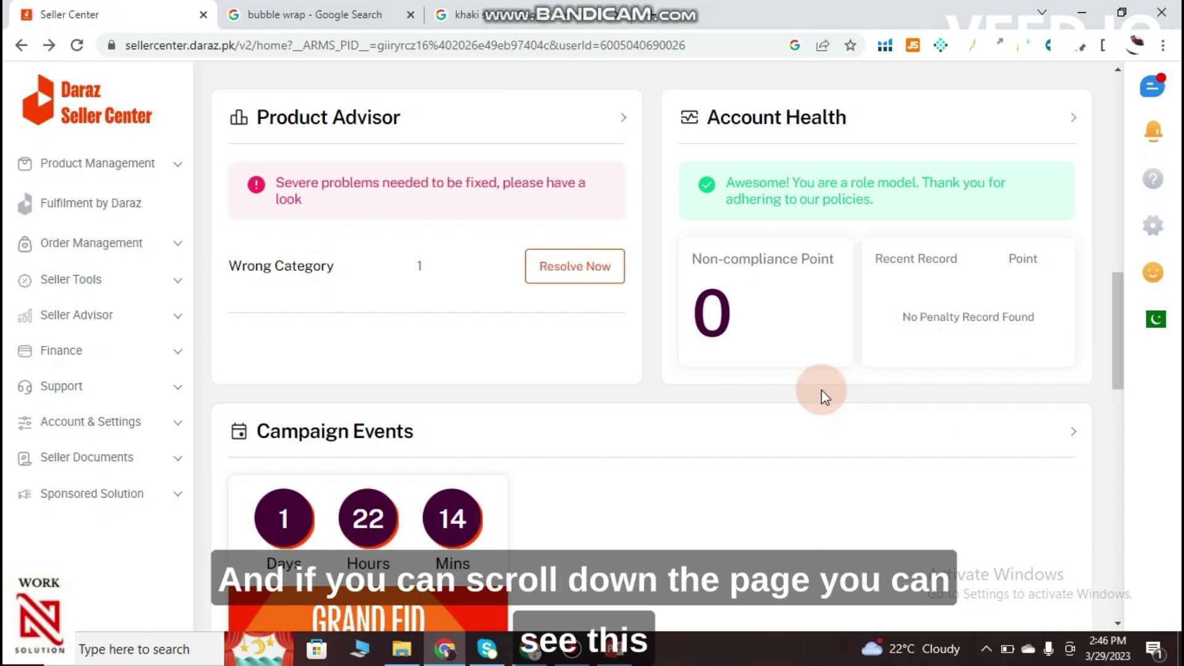
pyautogui.scroll(-3, 820, 394)
pyautogui.scroll(-2, 690, 399)
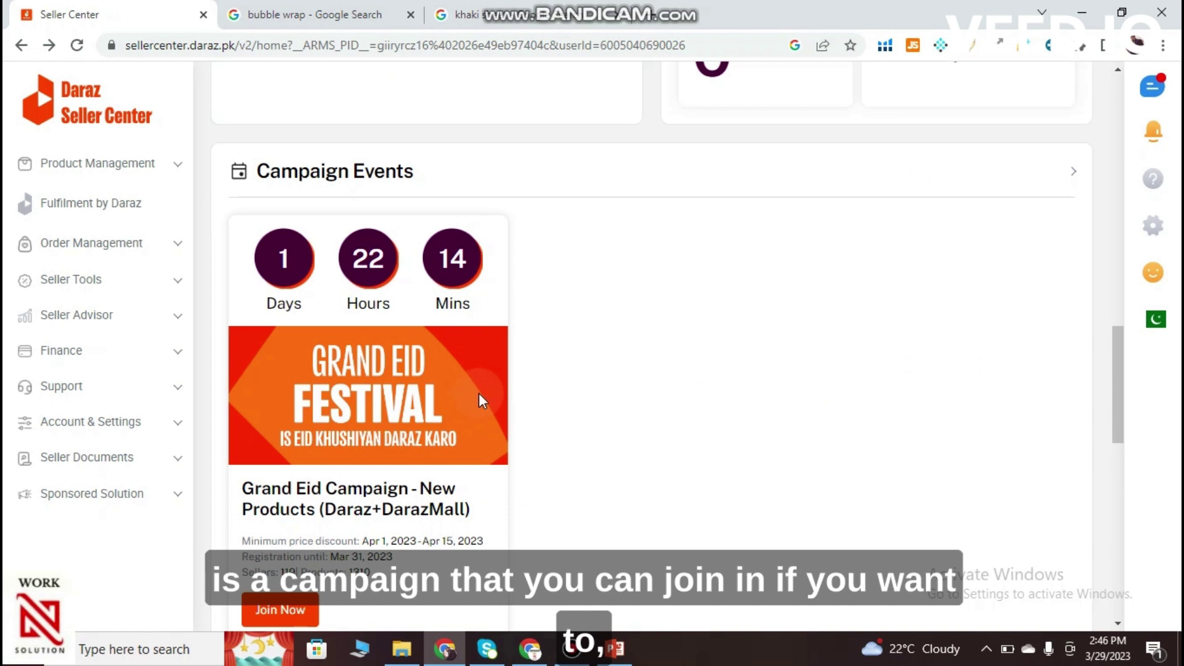
pyautogui.scroll(-1, 483, 395)
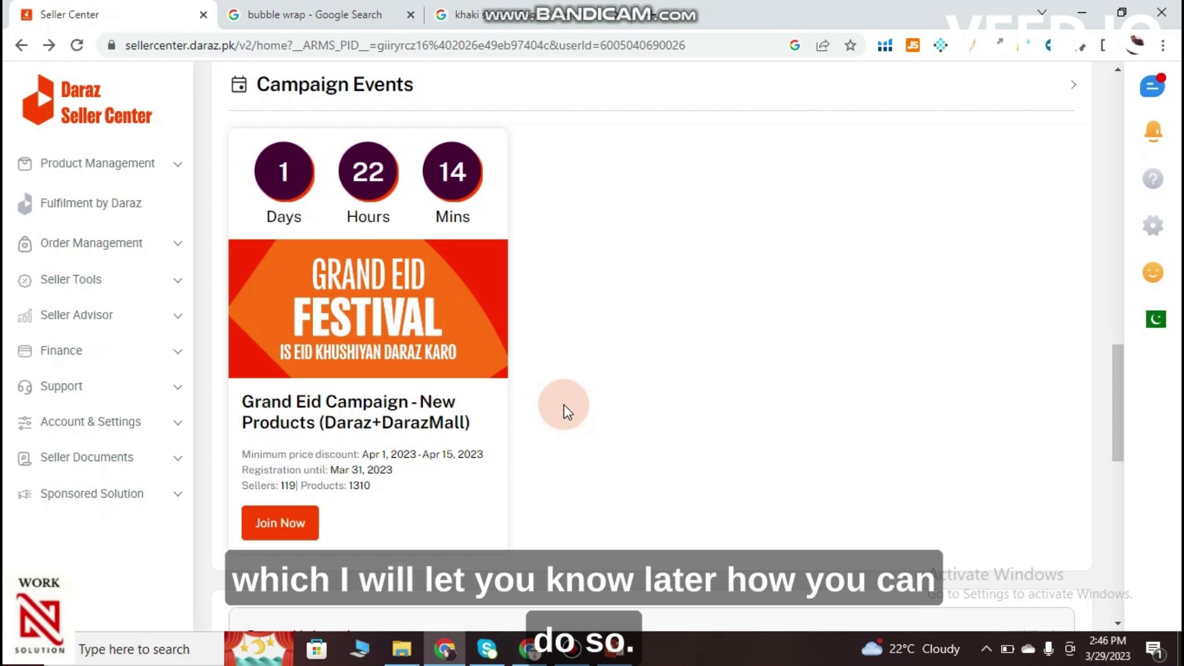
pyautogui.scroll(-4, 564, 405)
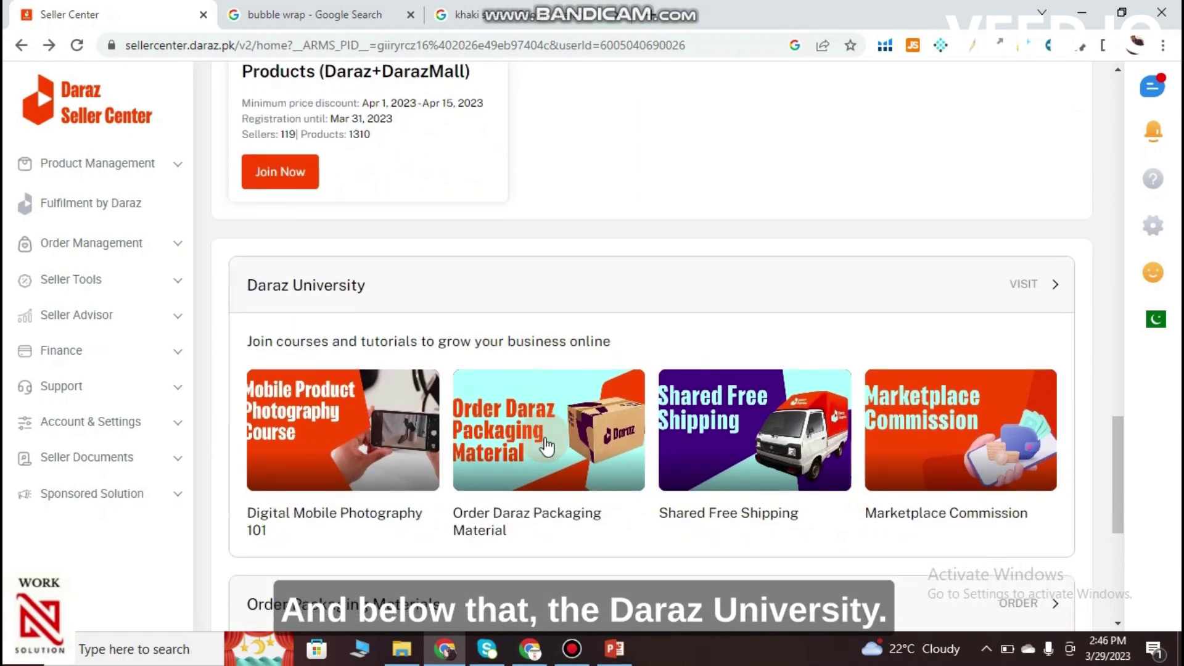
pyautogui.scroll(-3, 542, 444)
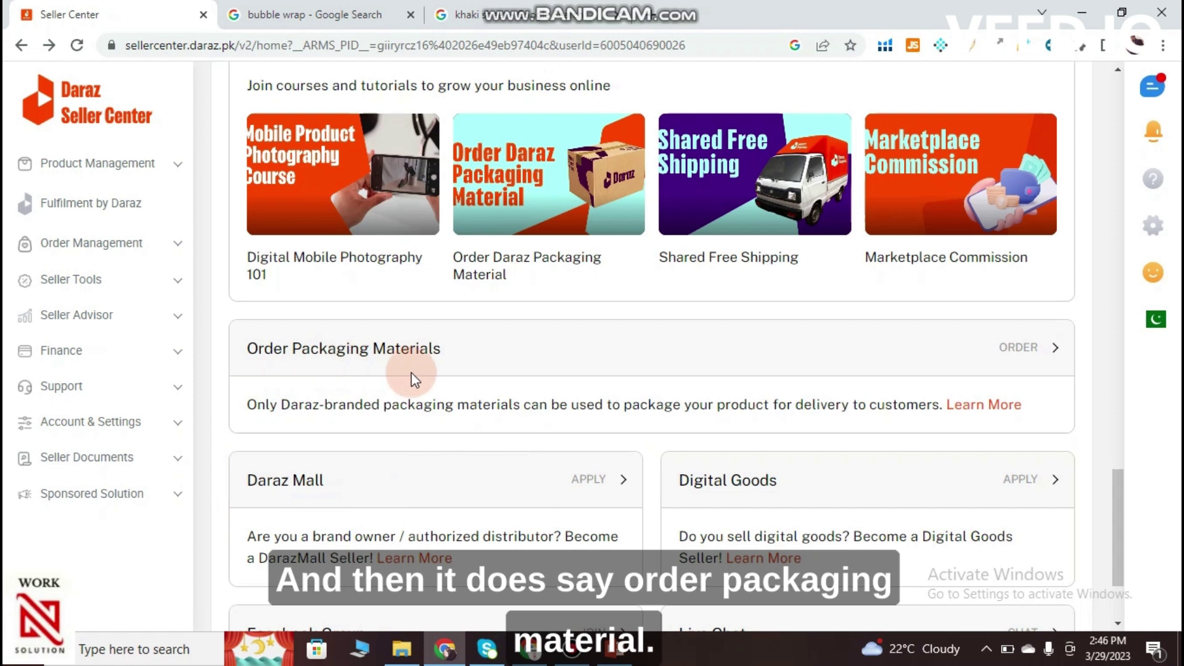
pyautogui.click(1035, 348)
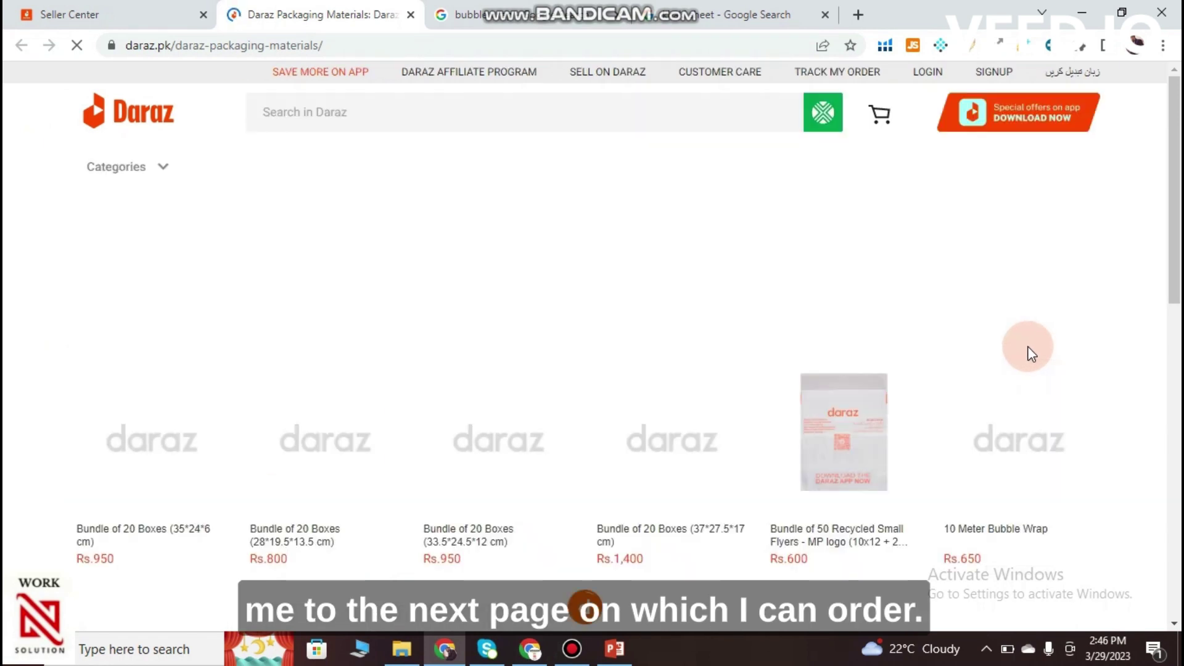
# Step: Browse packaging items like Shrink Wrap at Rs.990 and brown Wrapping Paper at Rs.310, then return to Seller Center
pyautogui.scroll(-1, 558, 404)
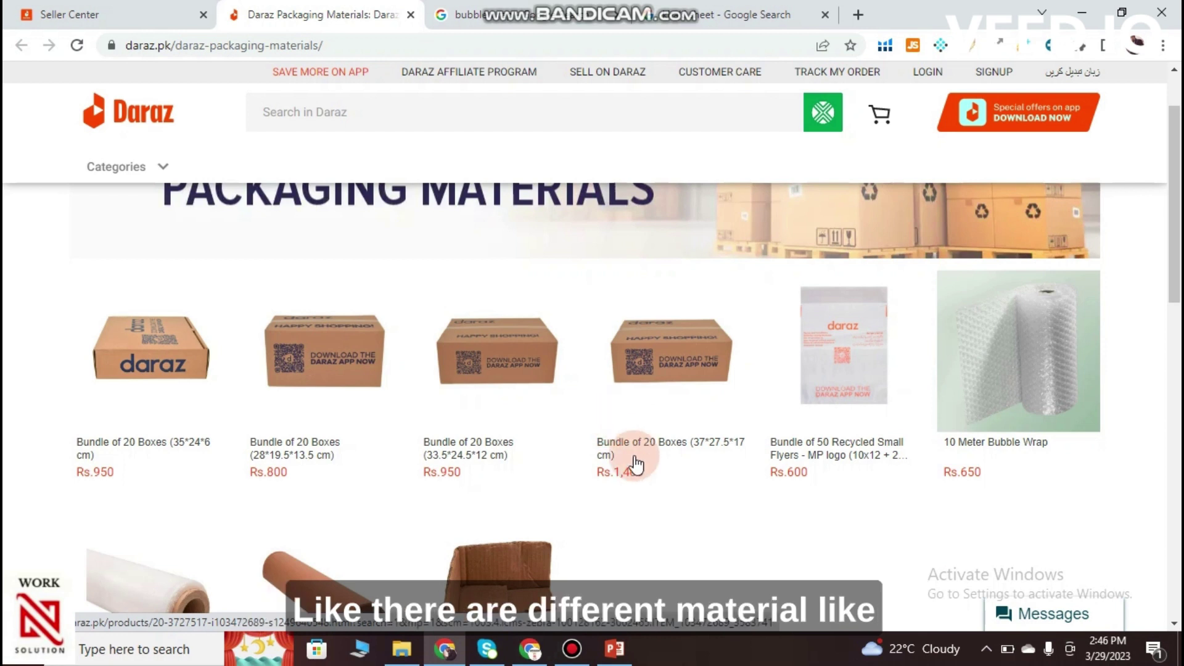
pyautogui.scroll(-1, 629, 450)
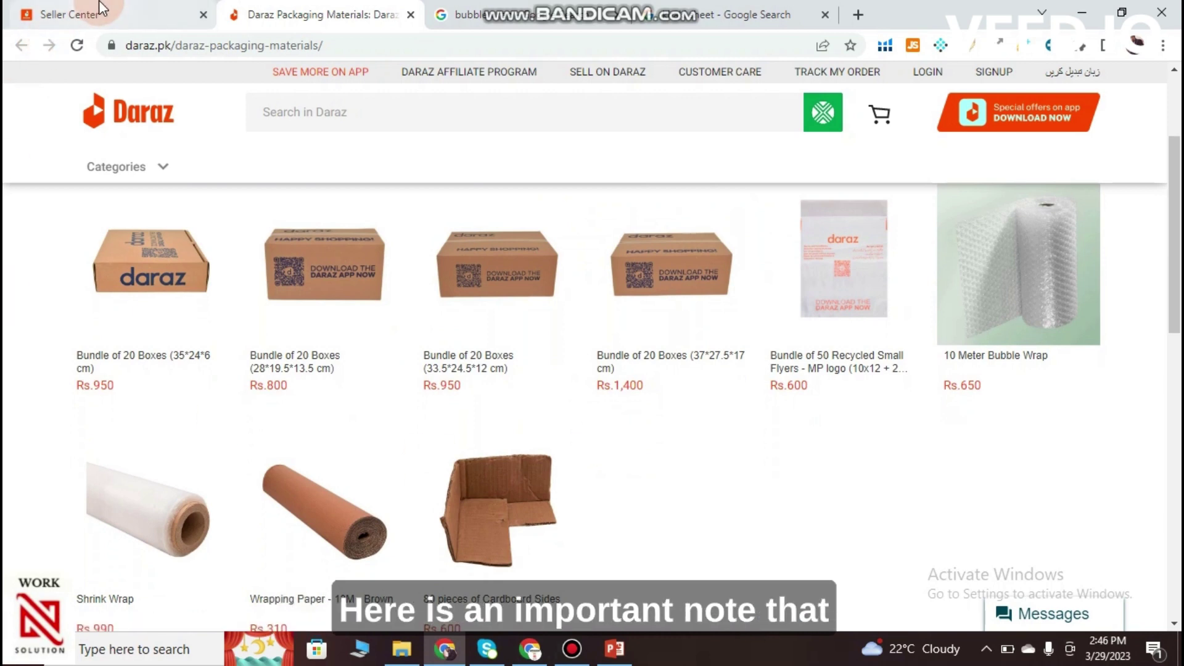
pyautogui.click(80, 11)
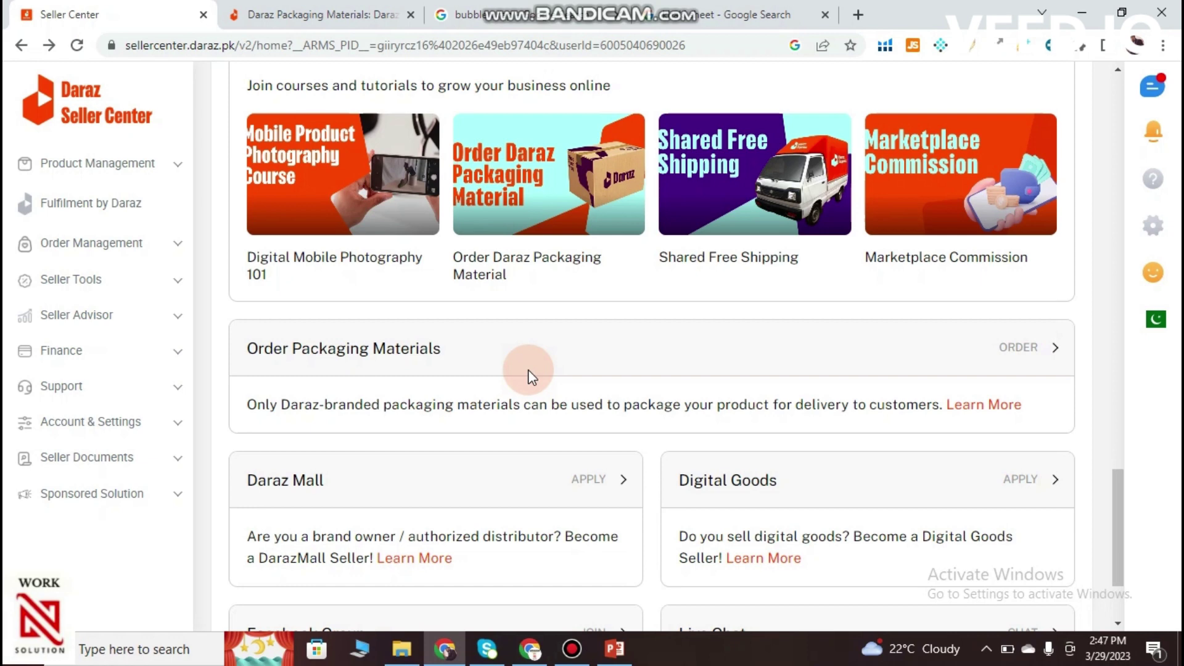
# Step: Browse the bubble wrap image results from sellers like Daraz.pk, Stationeria and Farosh.pk
pyautogui.click(682, 14)
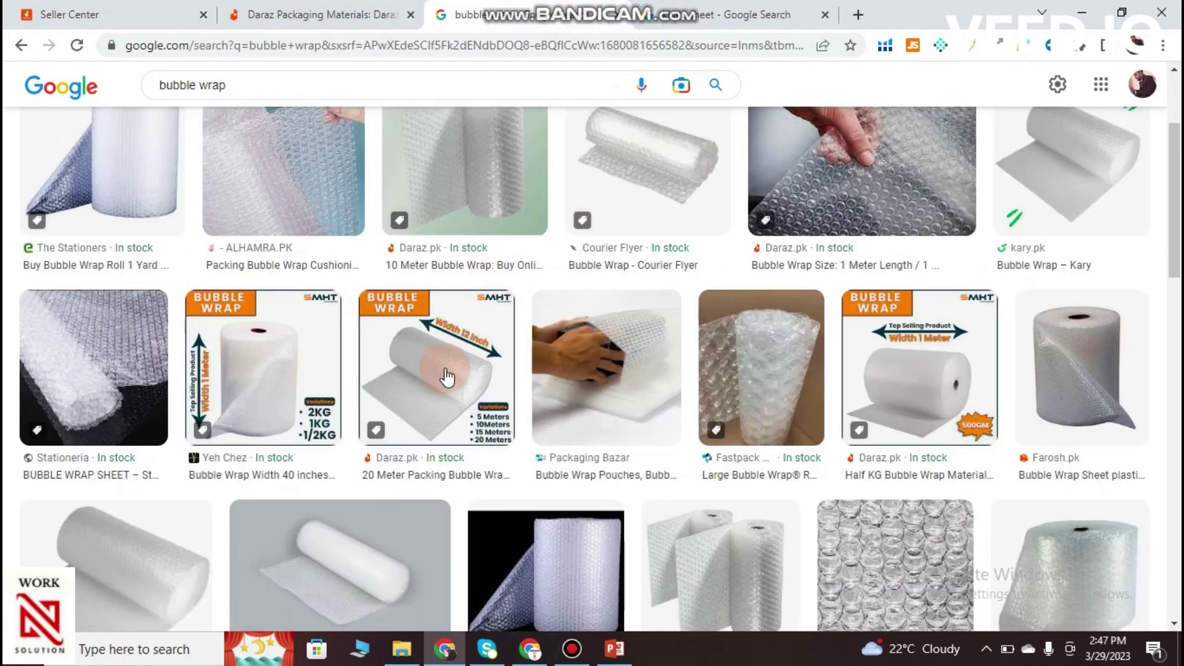
pyautogui.scroll(2, 413, 395)
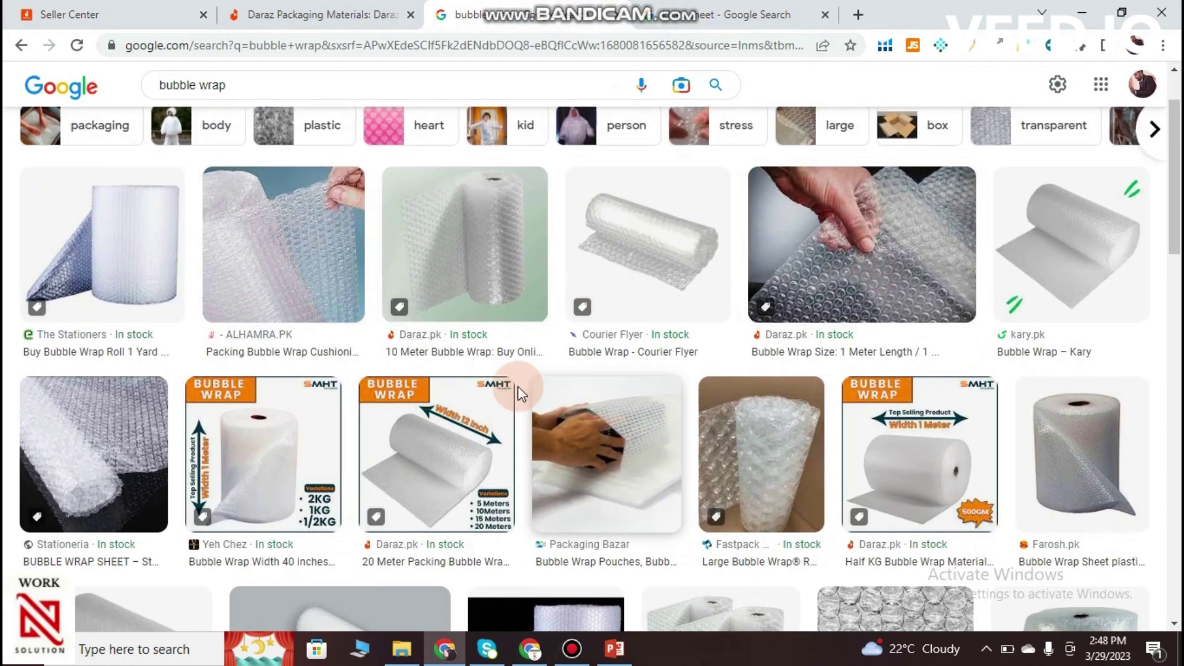
pyautogui.scroll(-1, 296, 333)
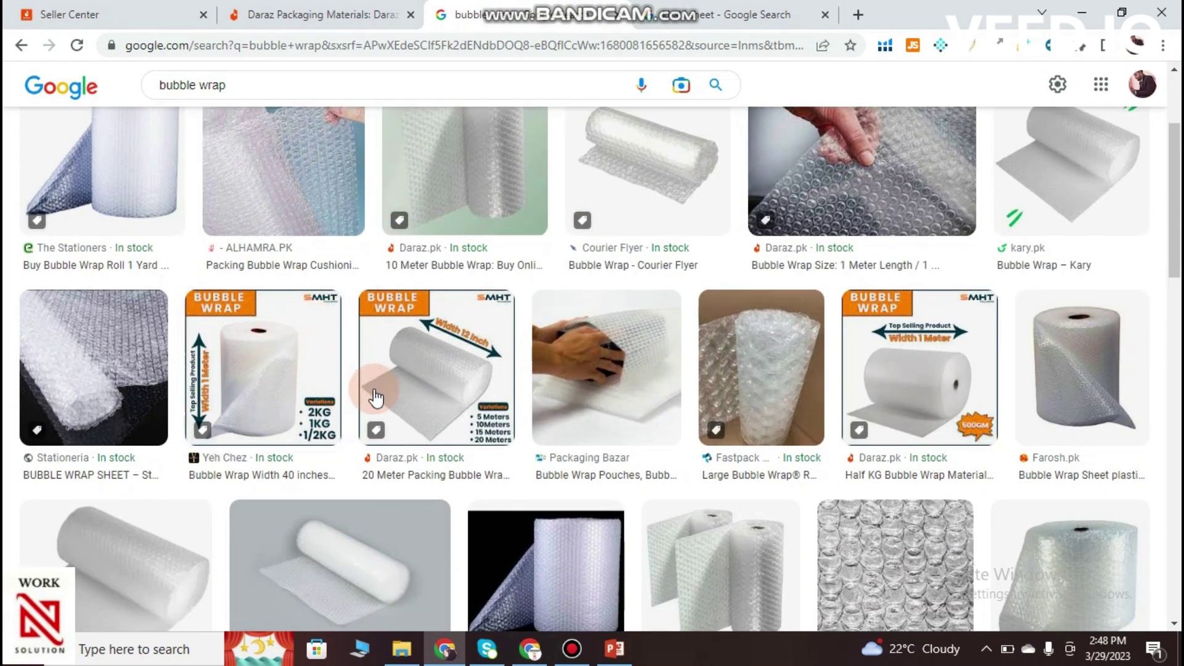
pyautogui.scroll(-2, 494, 394)
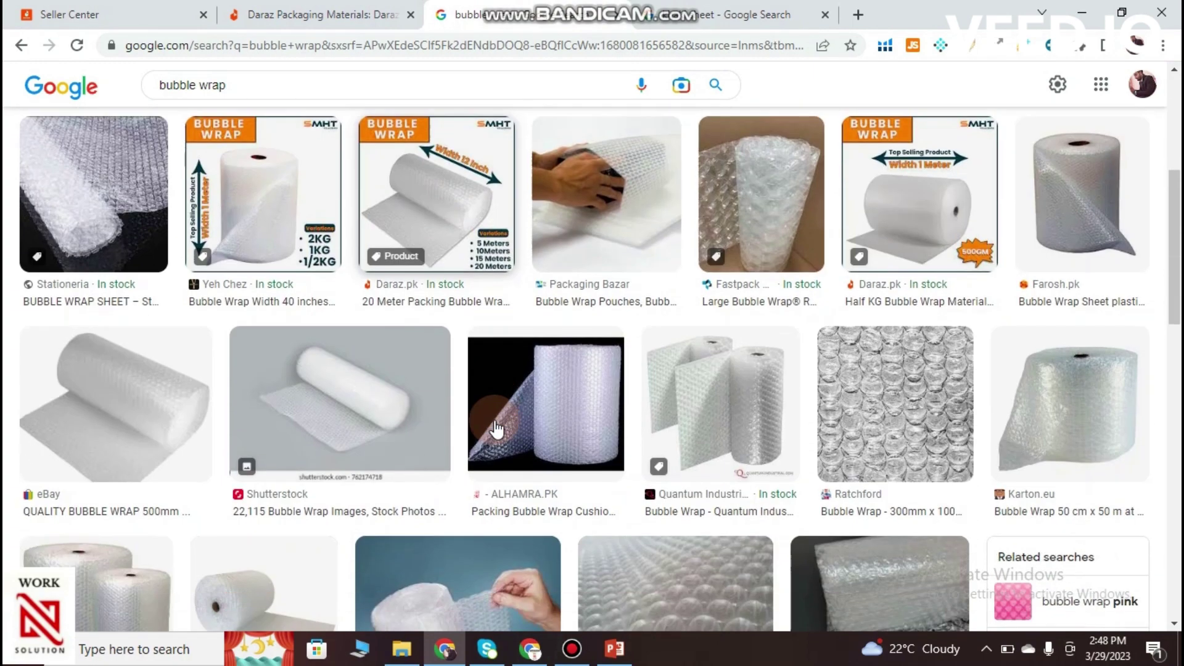
# Step: Revisit the khaki sheet image results, return to bubble wrap, then switch back to Seller Center
pyautogui.hotkey('alt', 'Left')
pyautogui.click(920, 98)
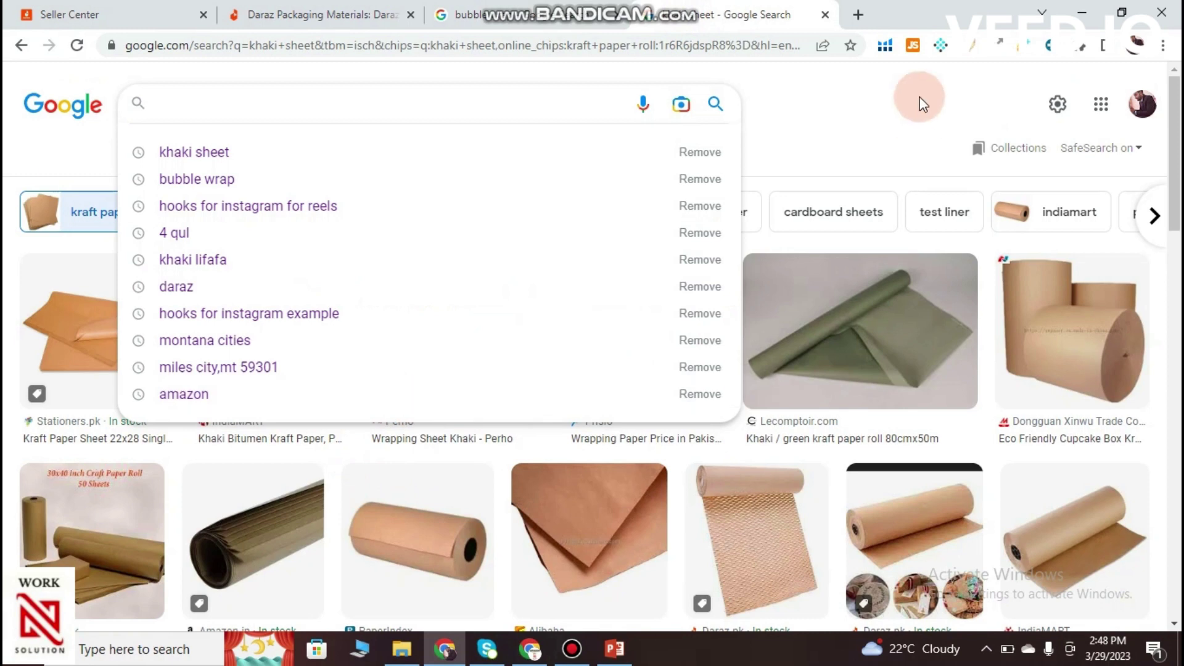
pyautogui.click(882, 129)
pyautogui.scroll(-1, 499, 408)
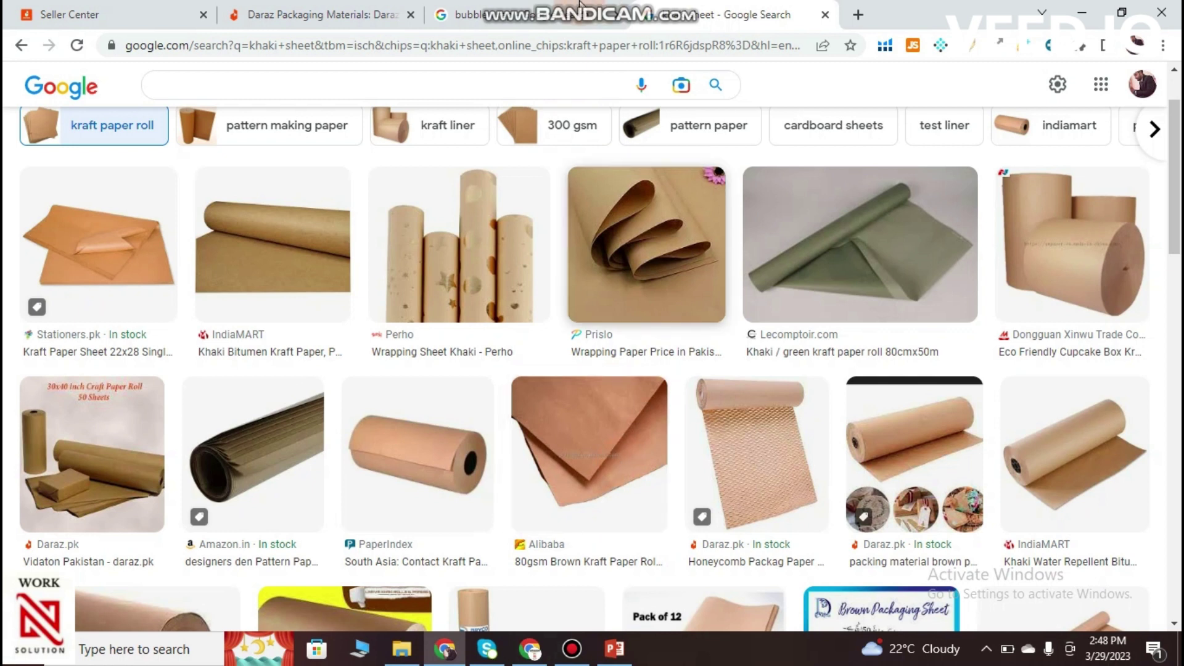
pyautogui.hotkey('alt', 'Left')
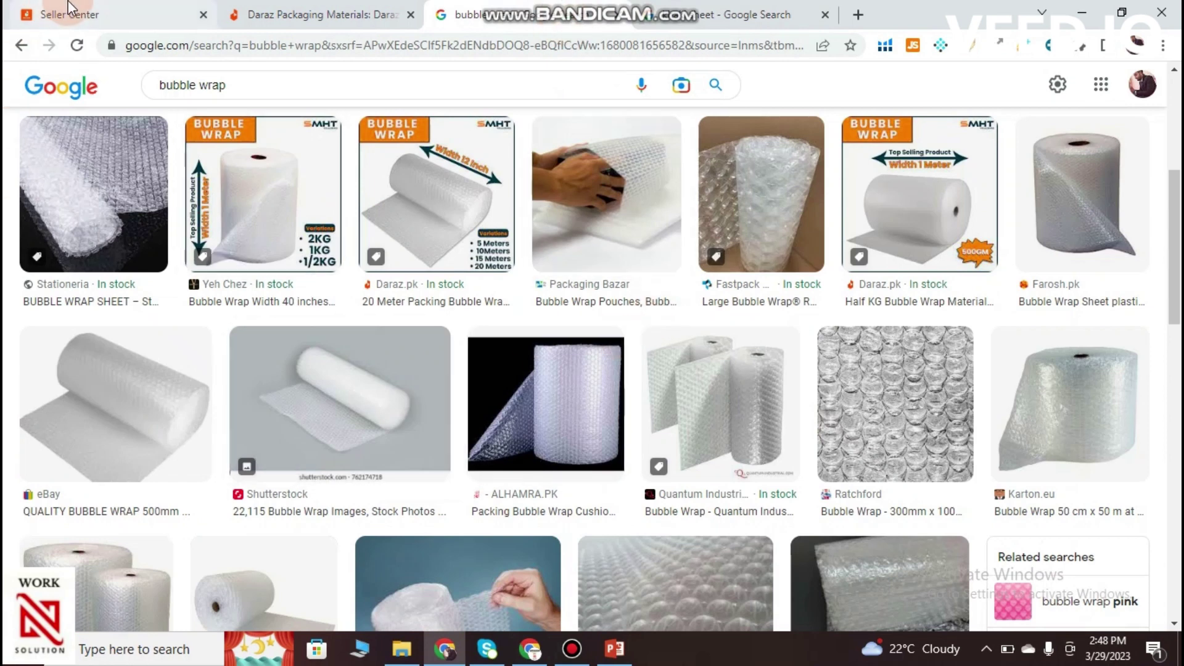
pyautogui.moveTo(69, 8)
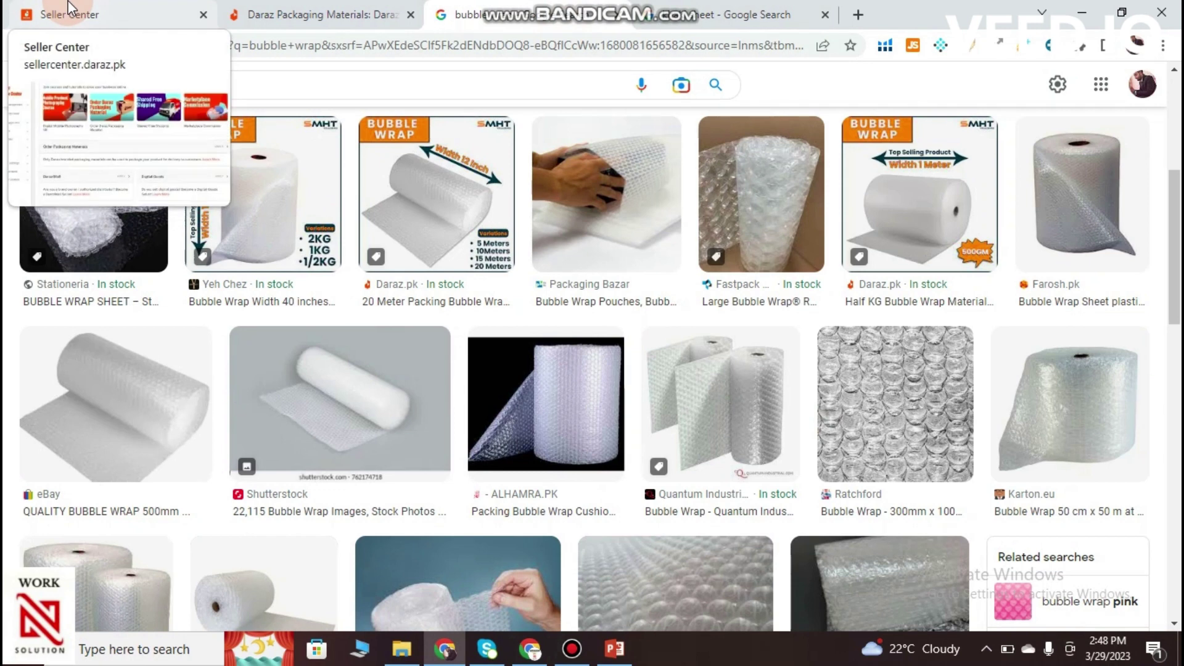
pyautogui.click(69, 8)
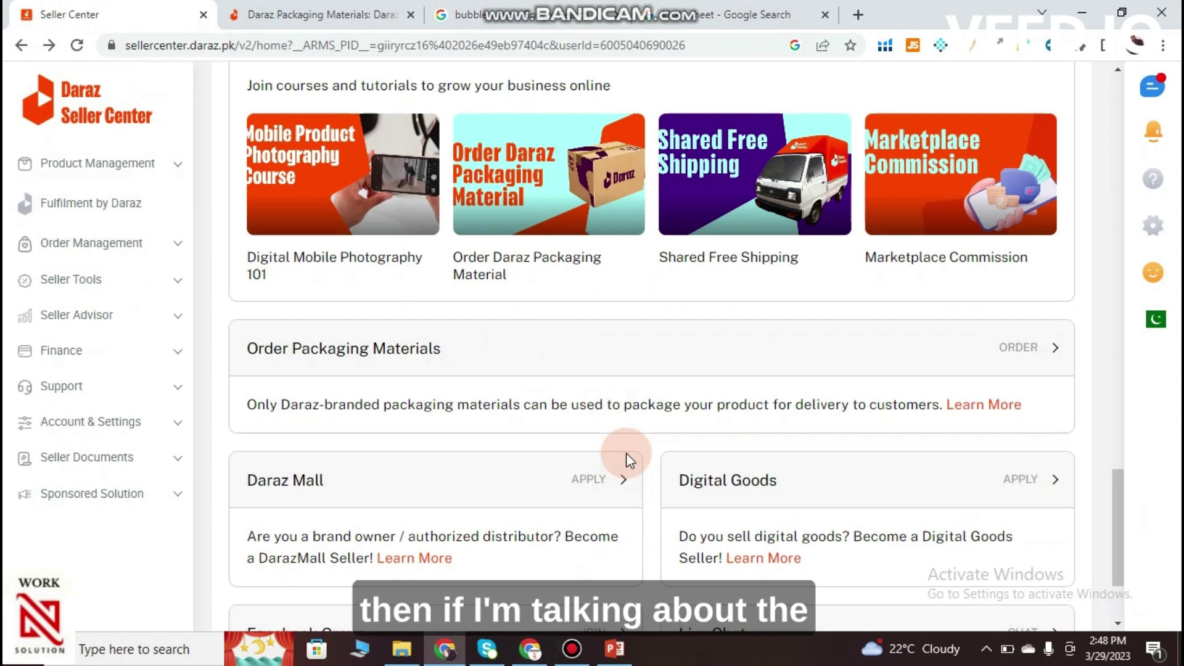
pyautogui.scroll(-1, 383, 457)
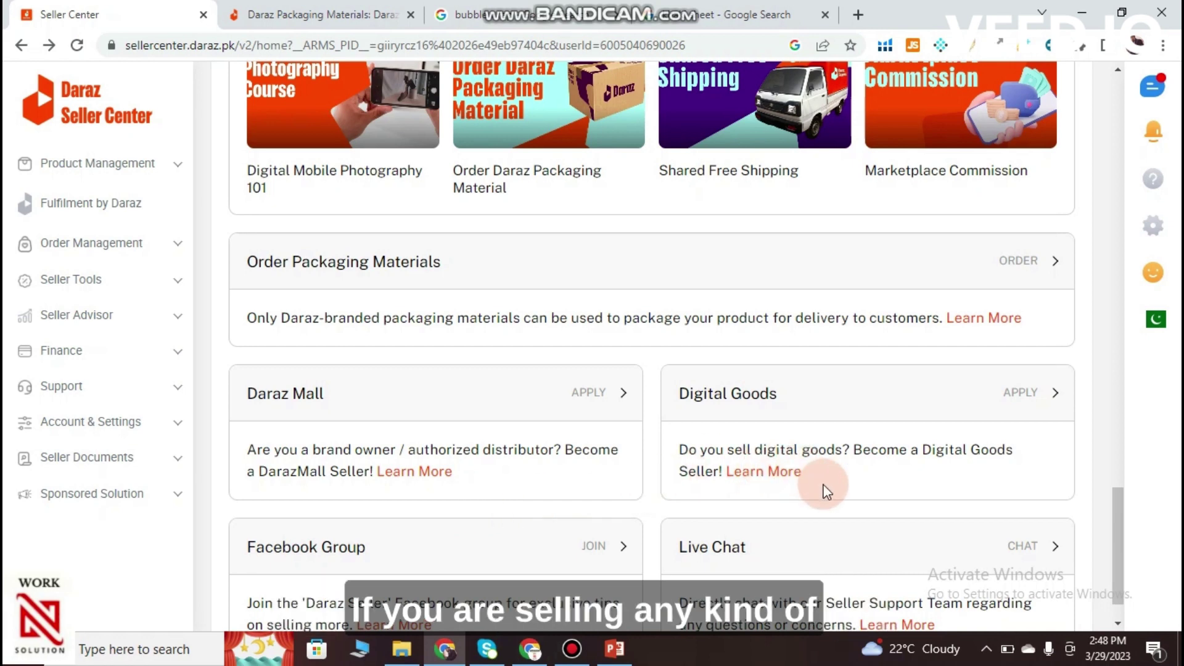
pyautogui.scroll(-1, 818, 474)
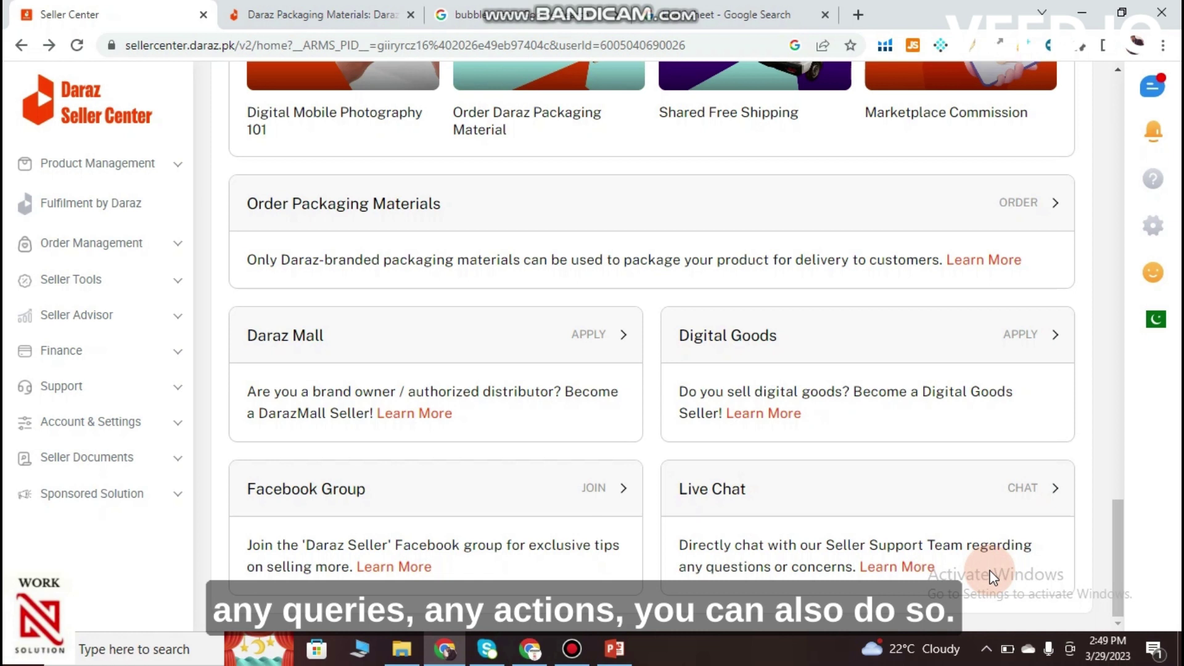
# Step: Open Product Management > Manage products, listing 5 online, 3 draft and 1 deleted product
pyautogui.click(171, 177)
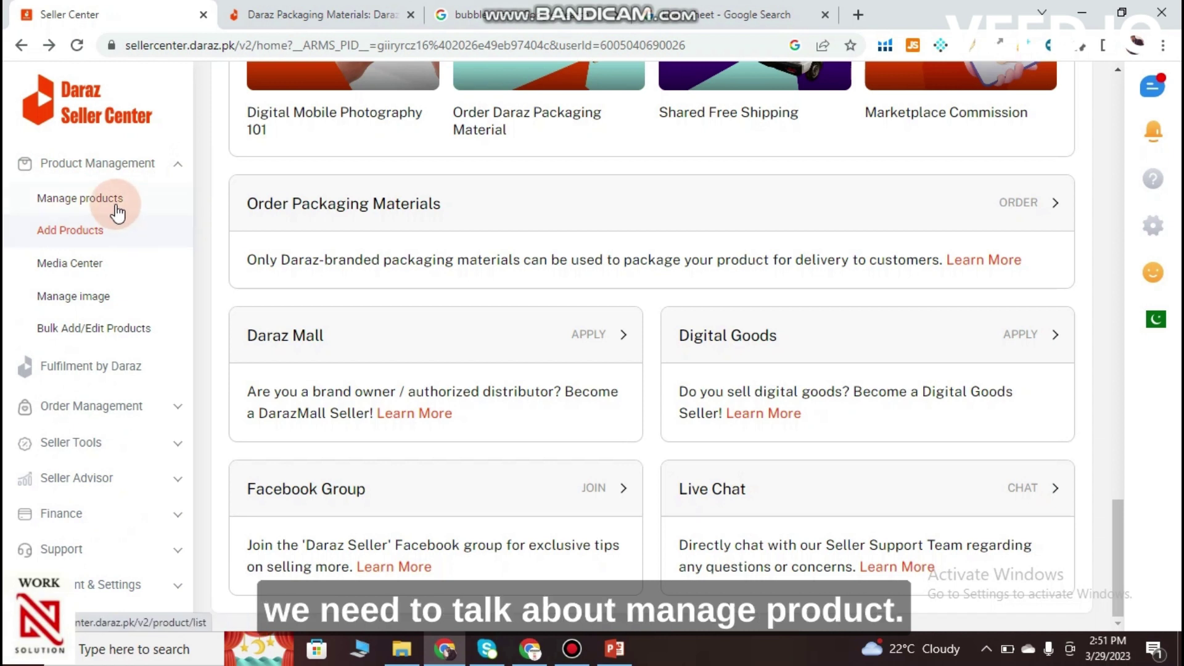
pyautogui.click(109, 201)
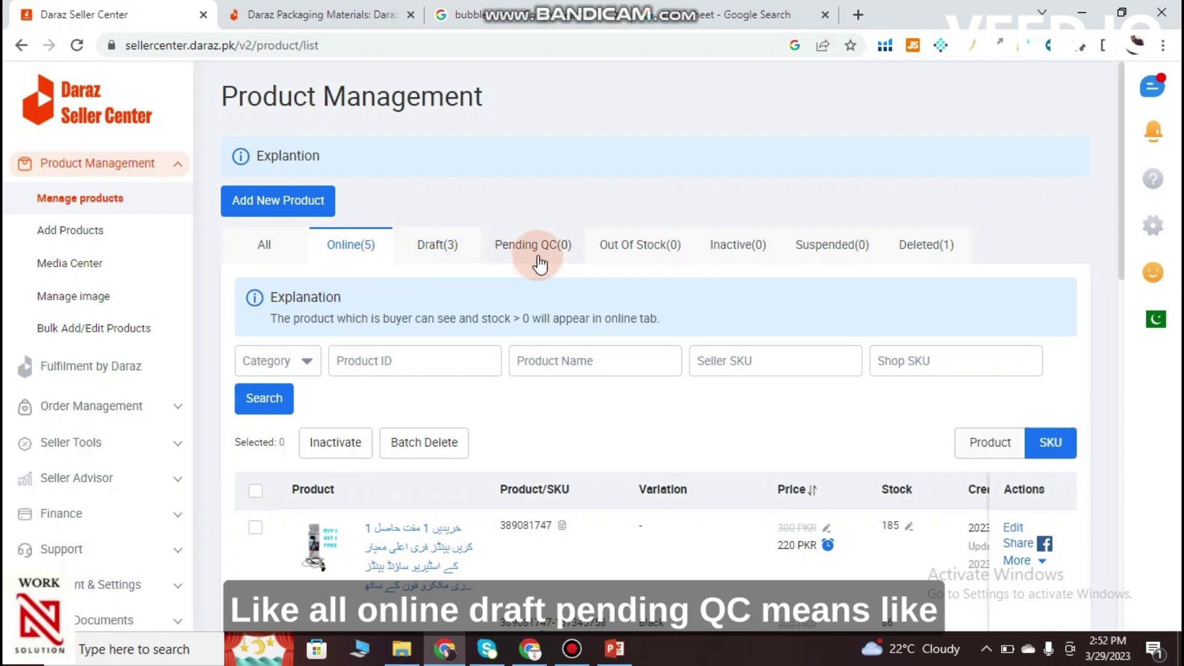
pyautogui.scroll(-1, 649, 398)
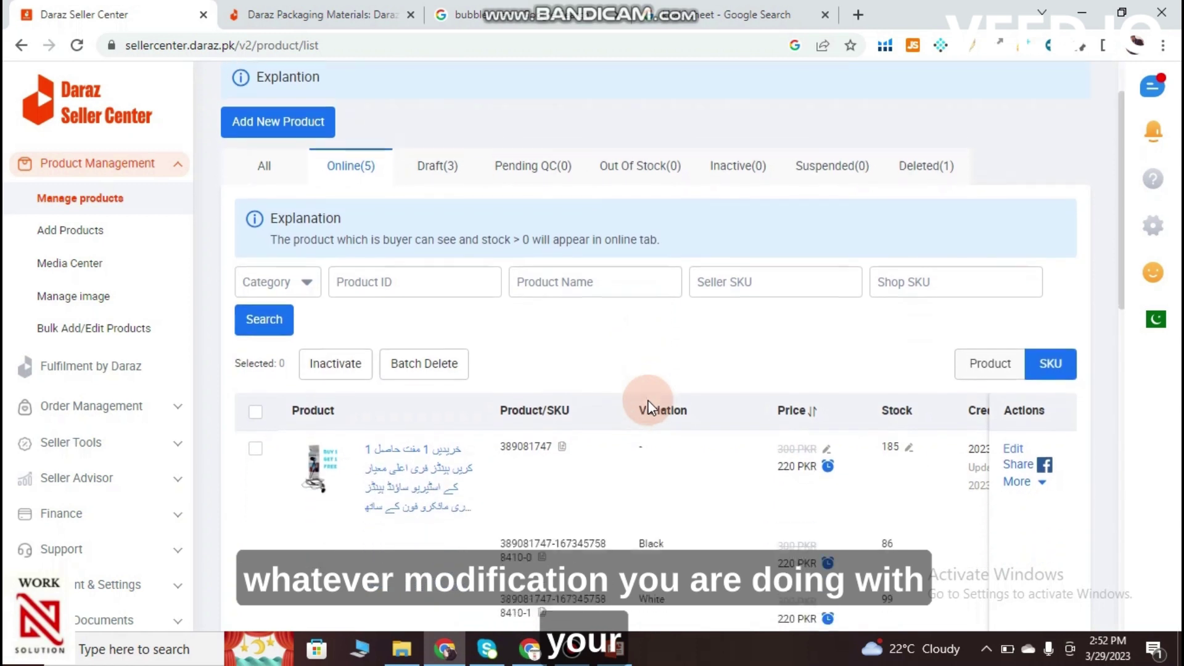
pyautogui.scroll(1, 606, 427)
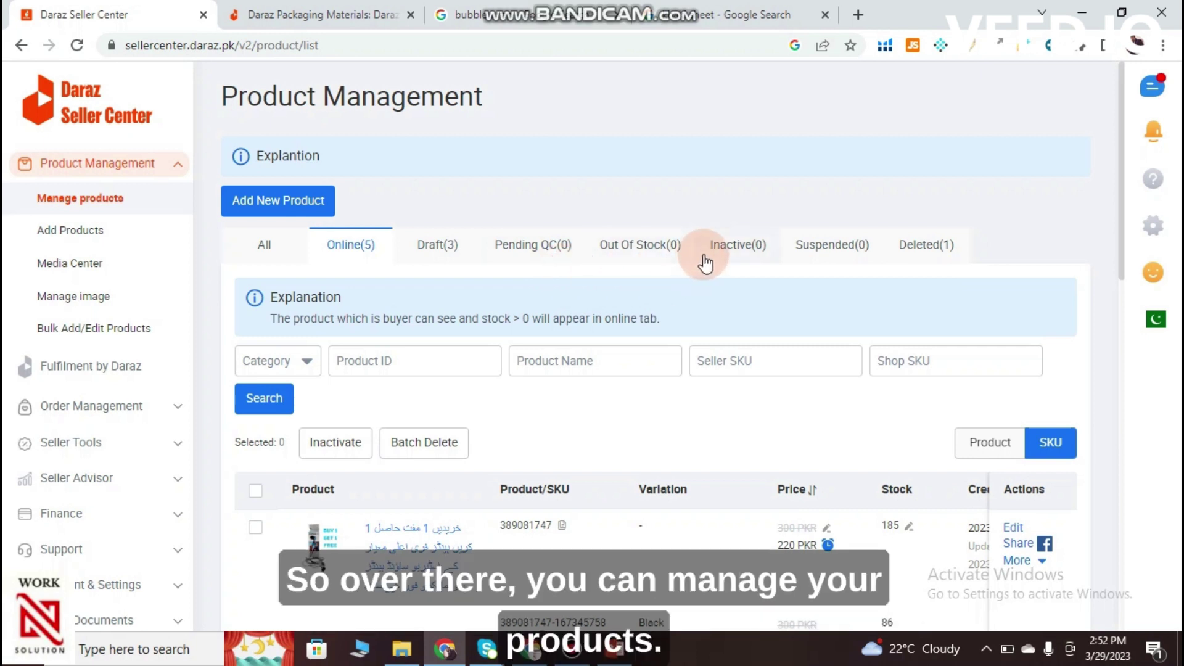
# Step: Look over the Add Products form and the Media Center image grid, then open Manage image
pyautogui.click(109, 231)
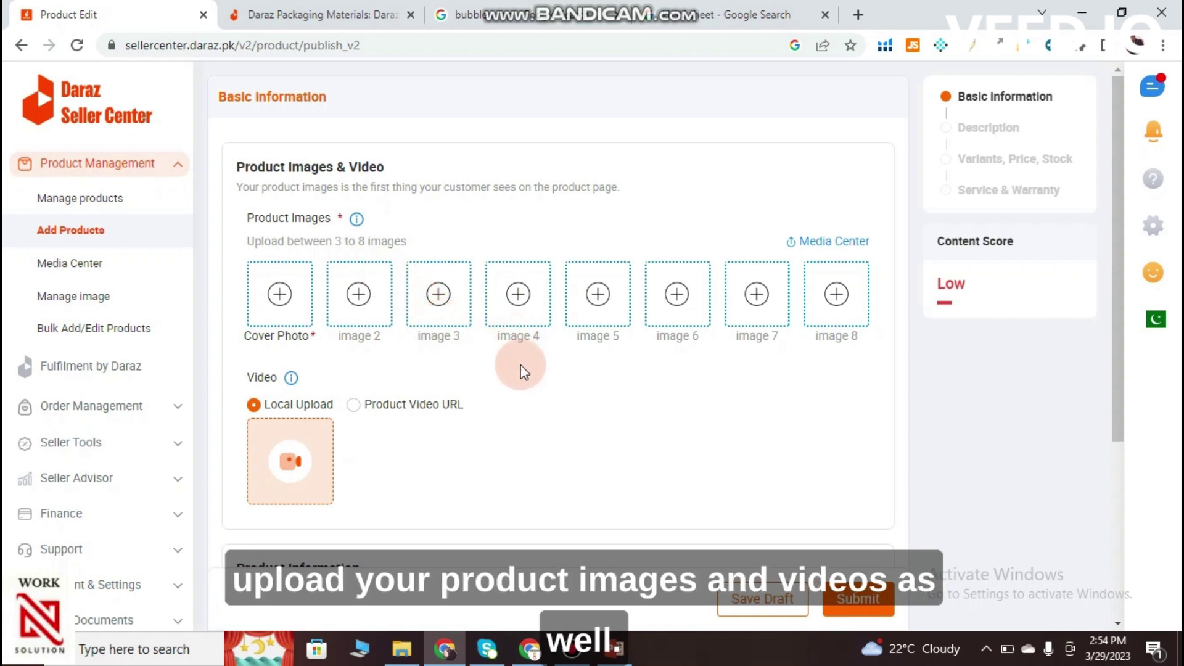
pyautogui.scroll(-4, 519, 389)
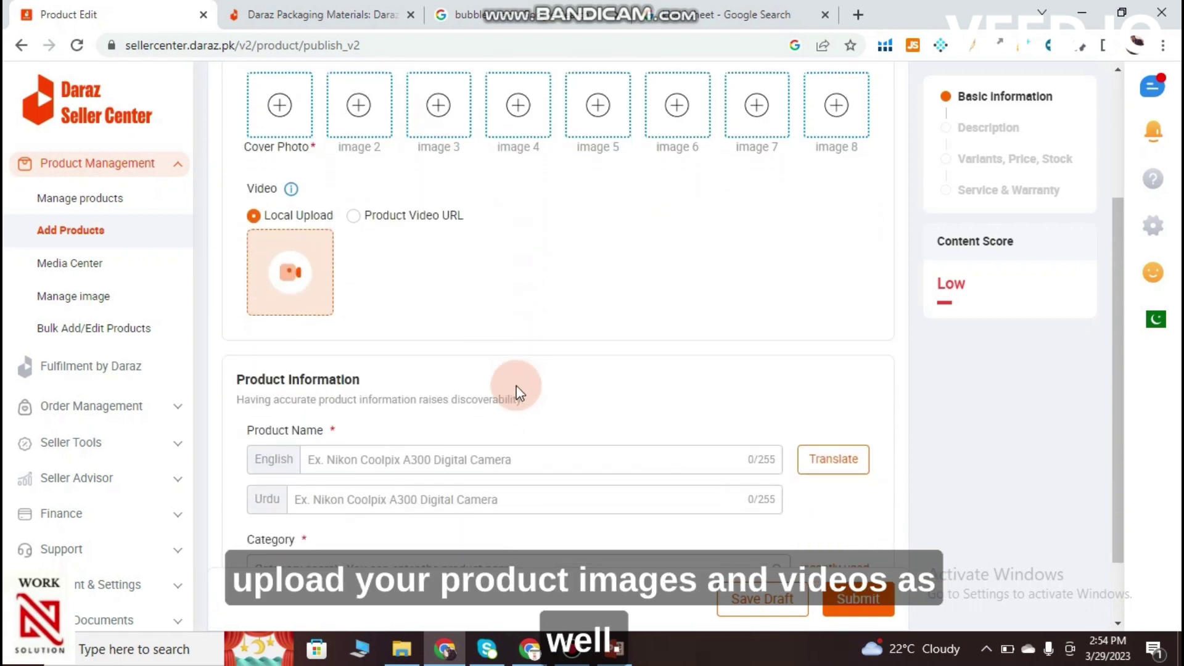
pyautogui.click(68, 264)
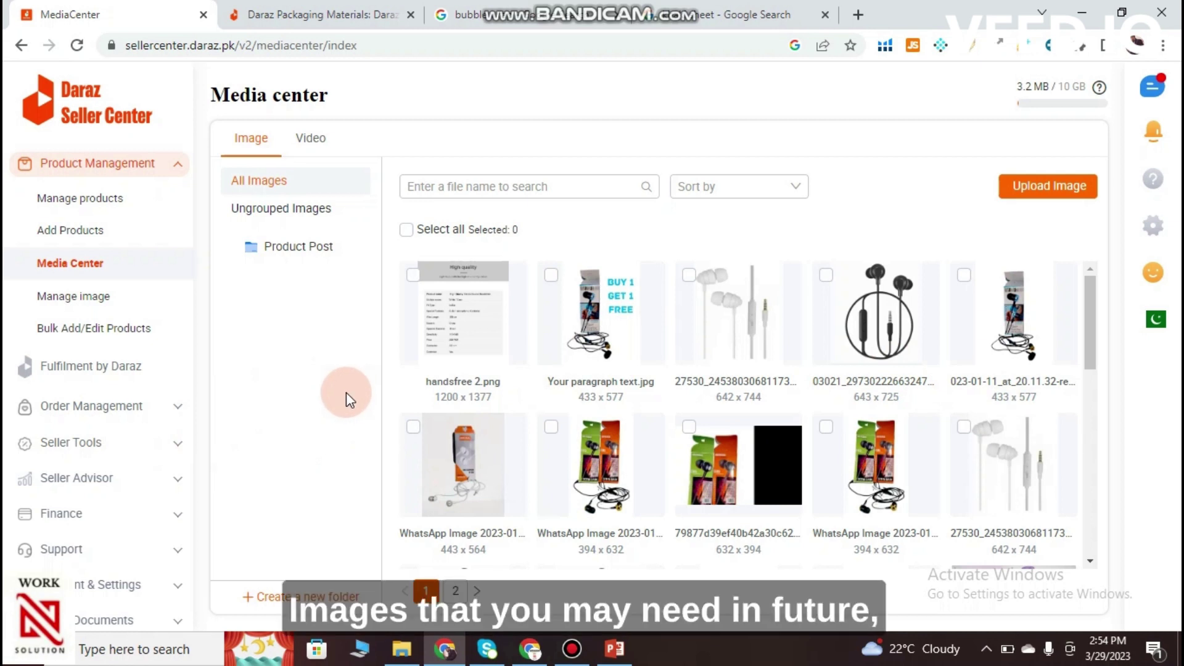
pyautogui.scroll(-4, 423, 426)
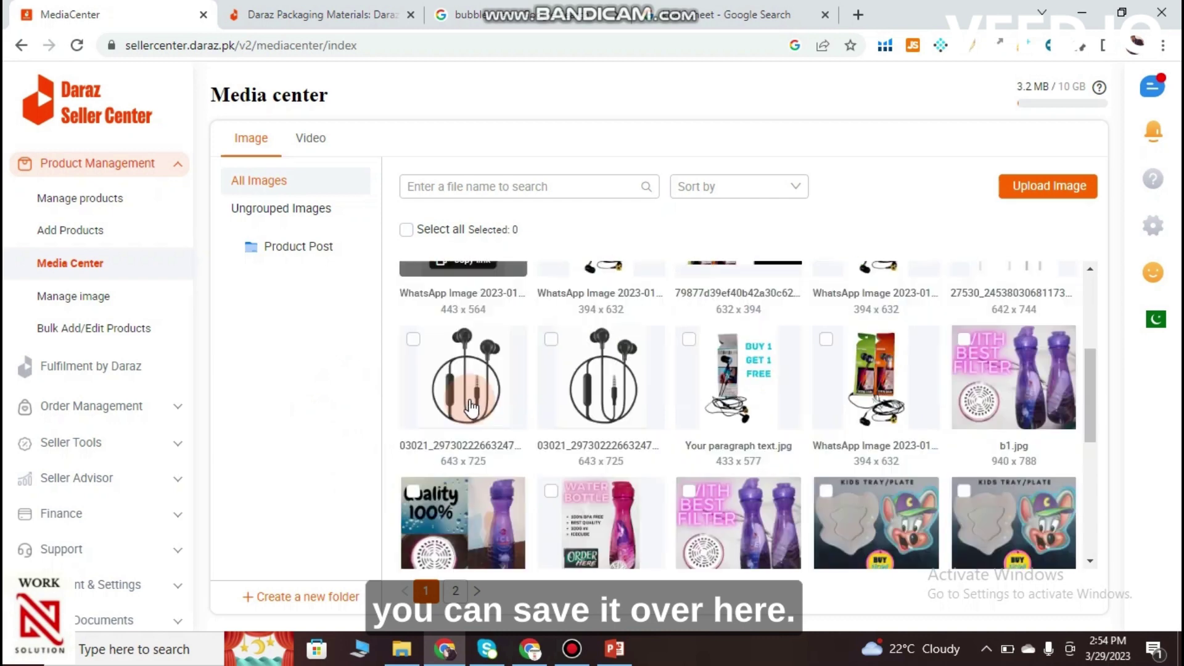
pyautogui.scroll(-2, 471, 407)
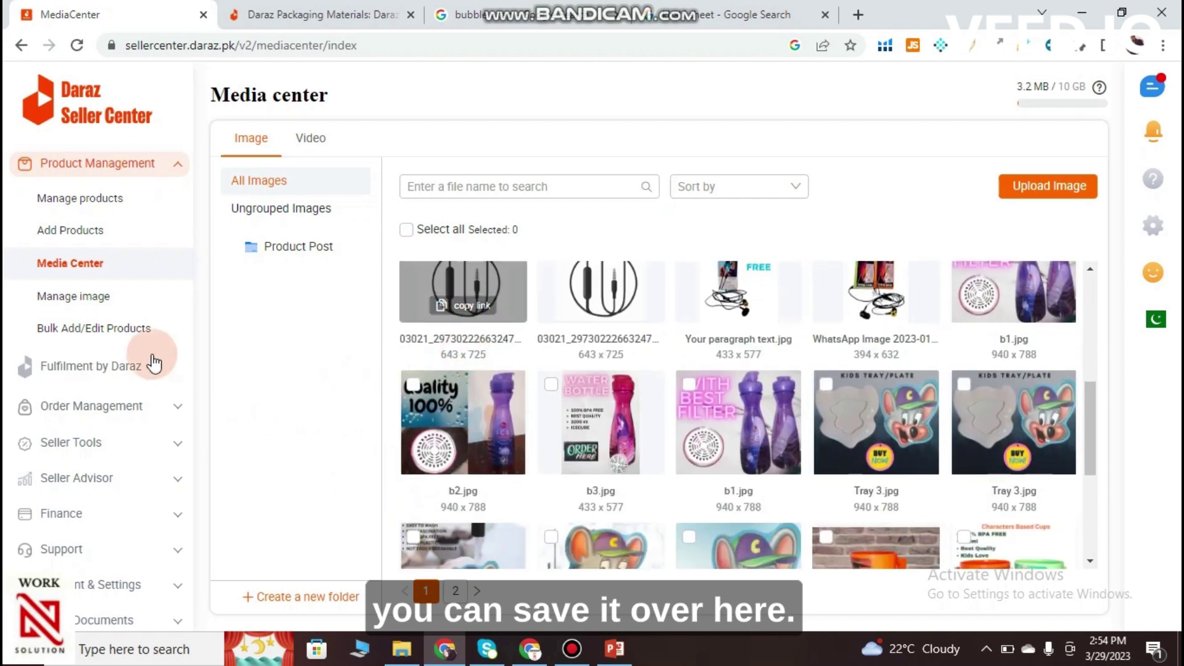
pyautogui.click(84, 302)
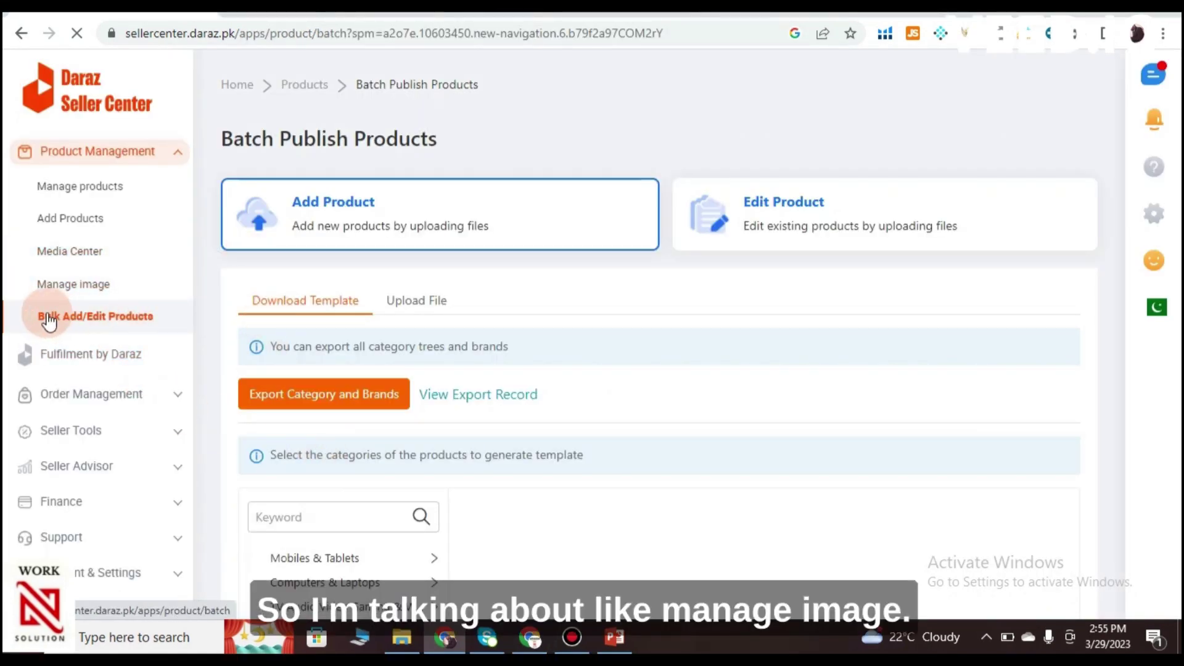
# Step: Go to the Bulk Add/Edit Products page and scroll to its category picker
pyautogui.click(94, 291)
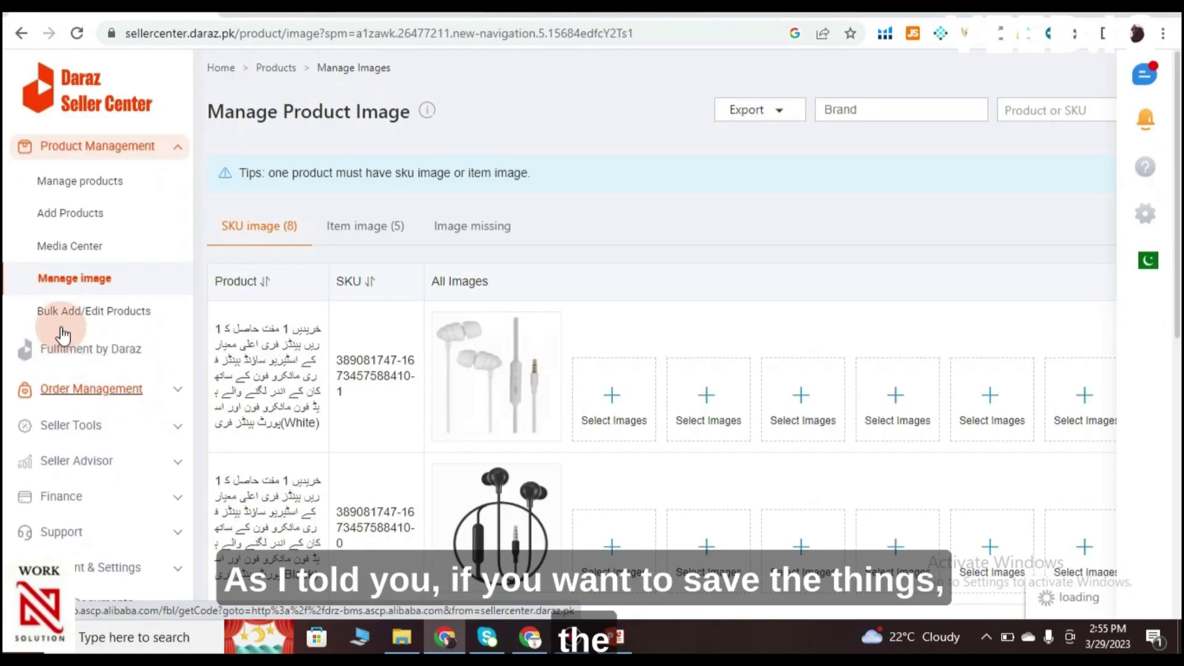
pyautogui.click(109, 321)
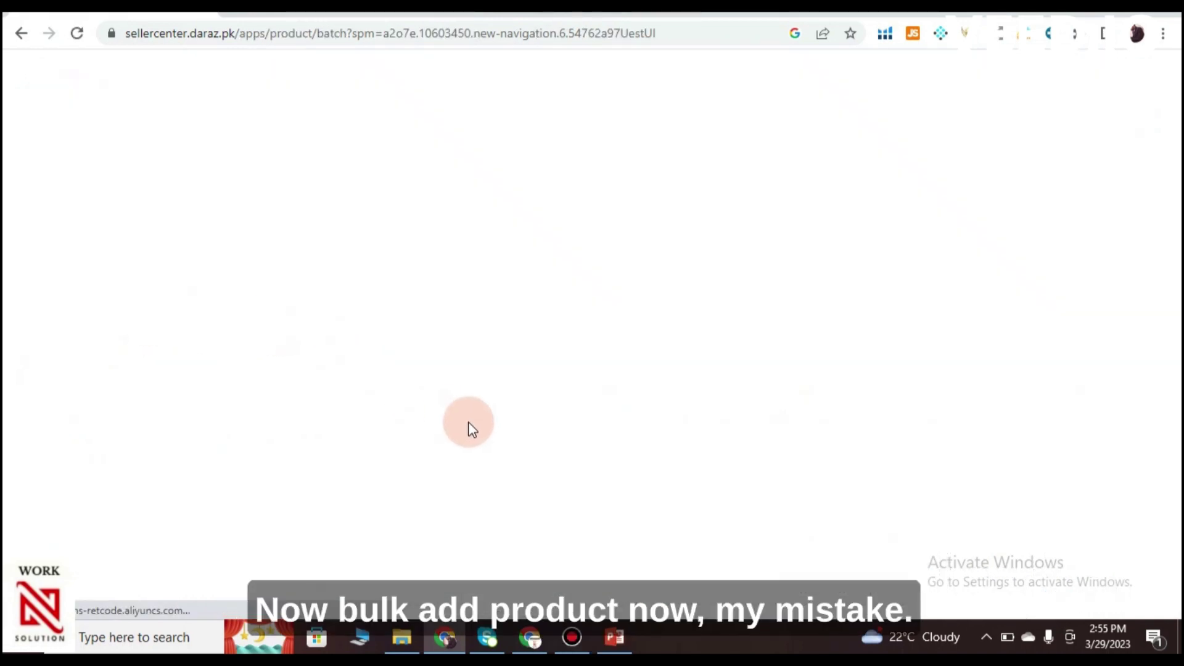
pyautogui.scroll(-3, 642, 386)
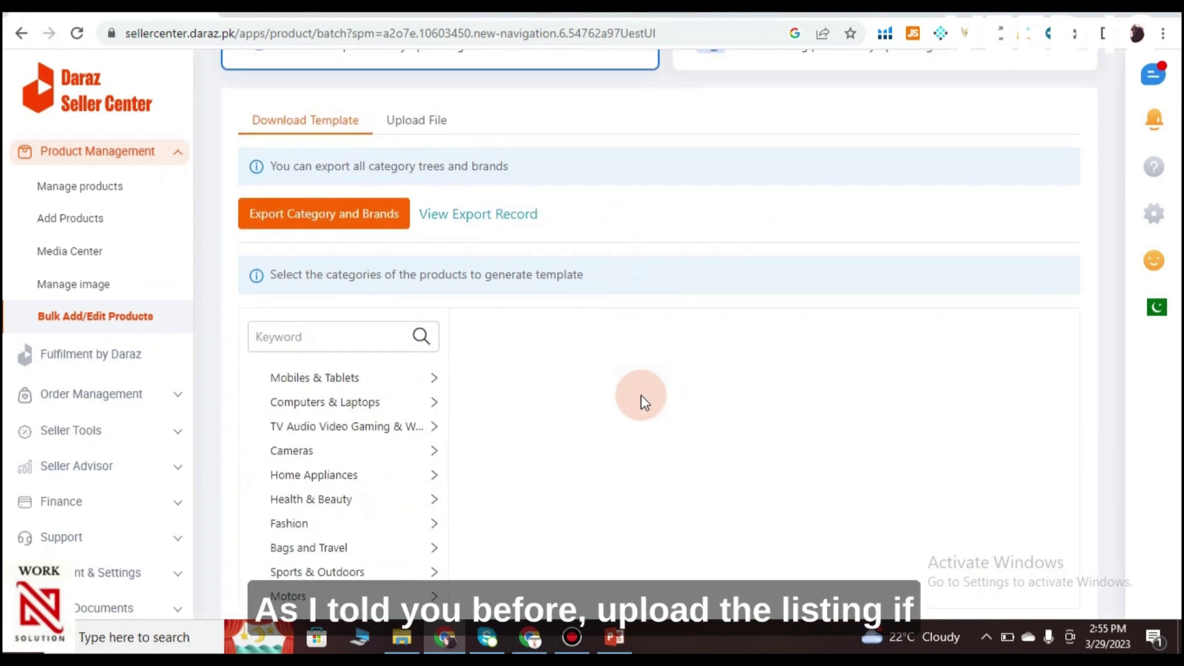
pyautogui.scroll(-1, 642, 400)
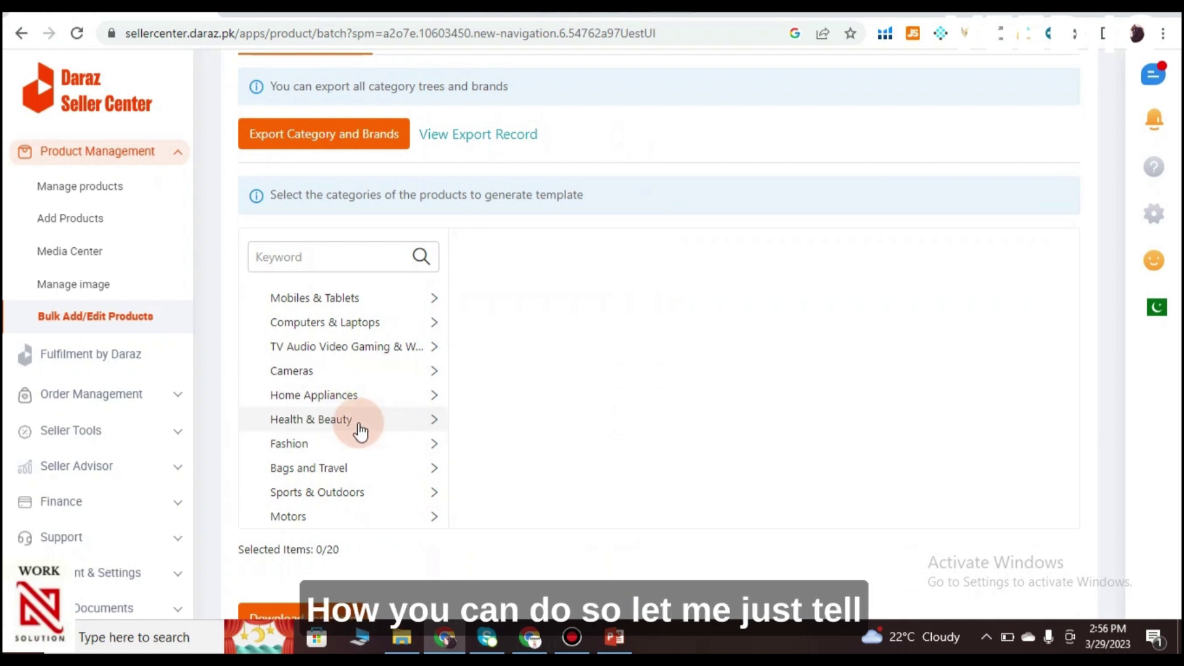
# Step: Choose Home Appliances > Small Kitchen Appliances > Food Preparation > Blenders and download its template
pyautogui.click(428, 398)
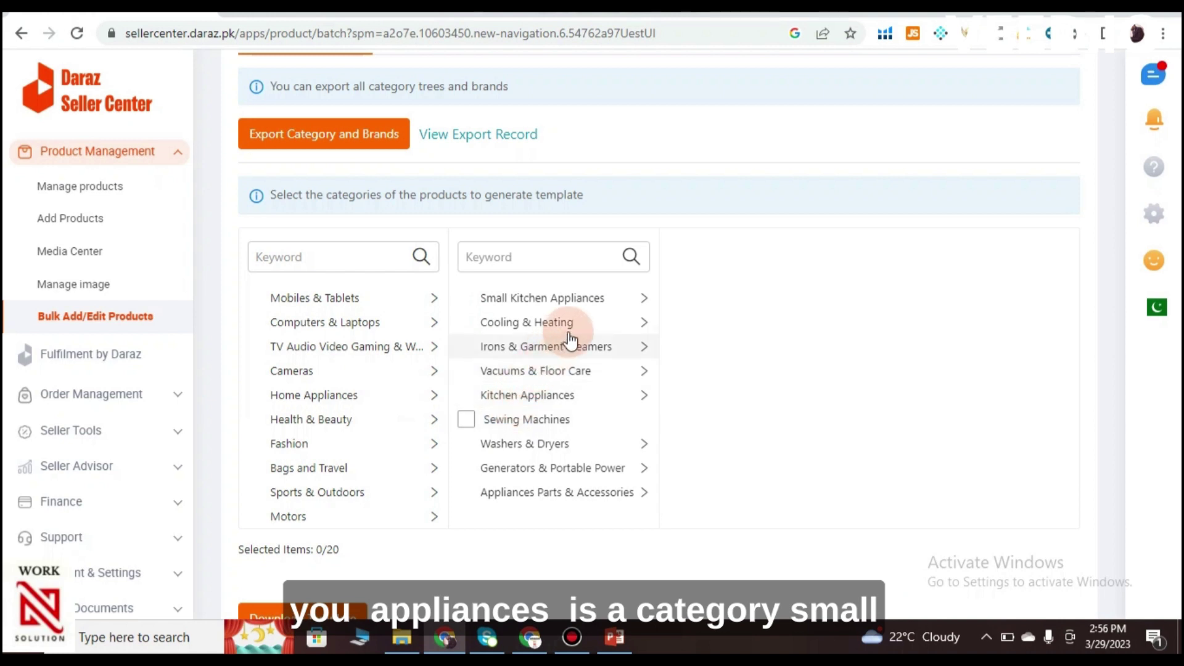
pyautogui.click(625, 305)
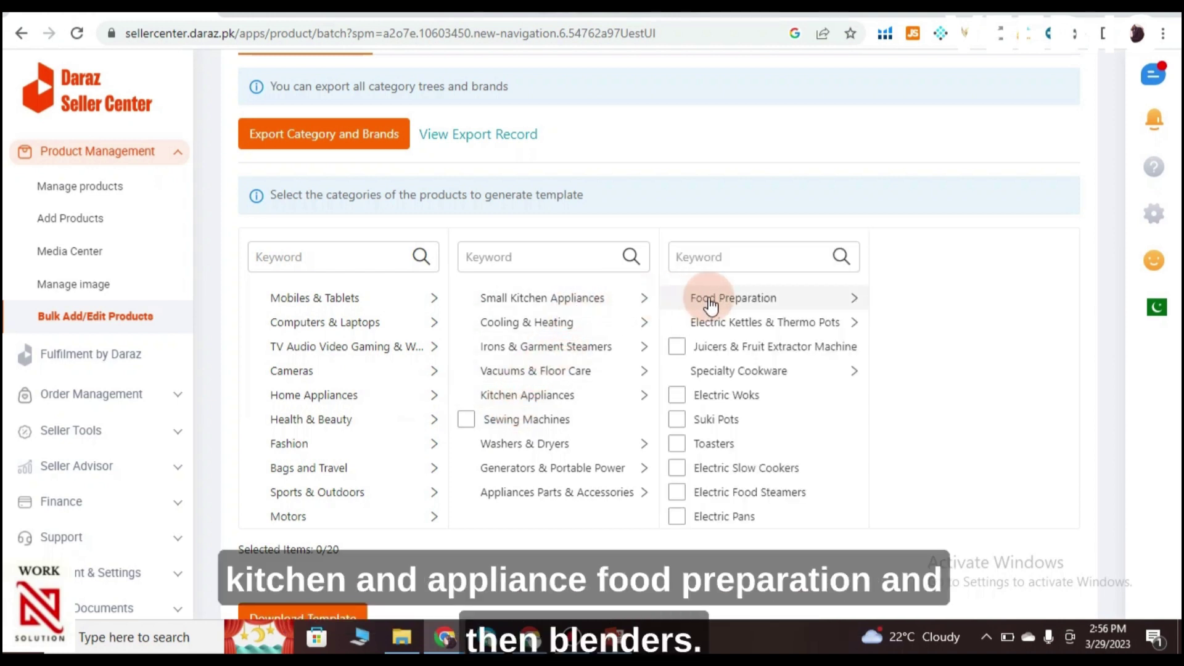
pyautogui.click(832, 302)
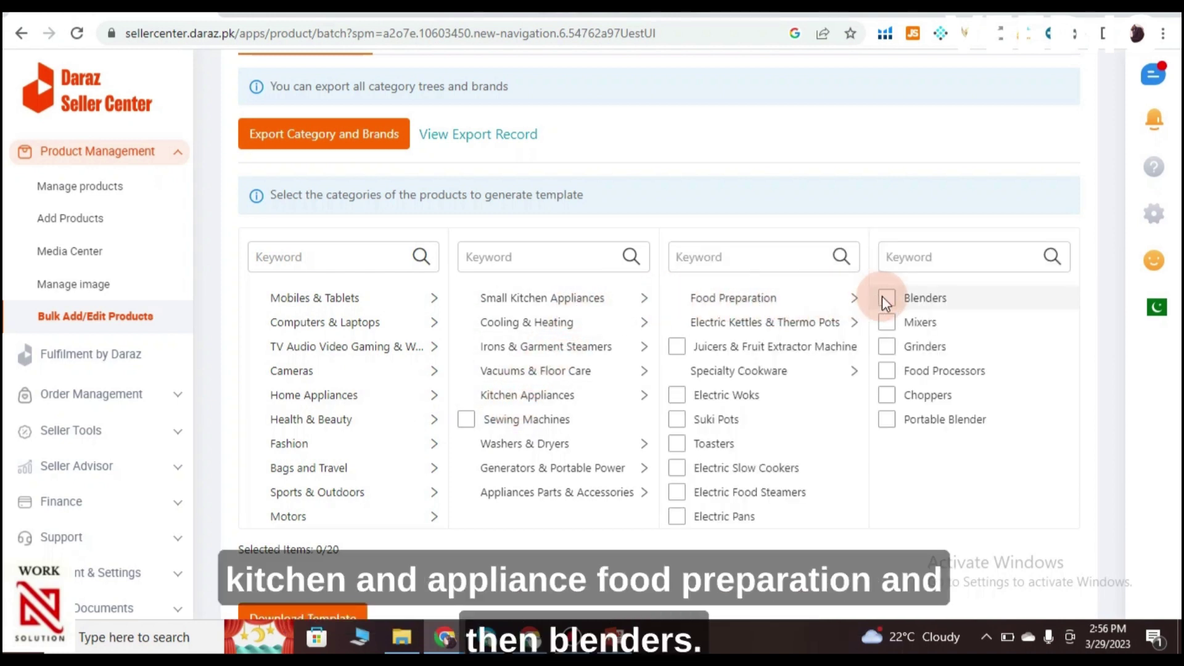
pyautogui.click(905, 298)
pyautogui.scroll(-5, 381, 458)
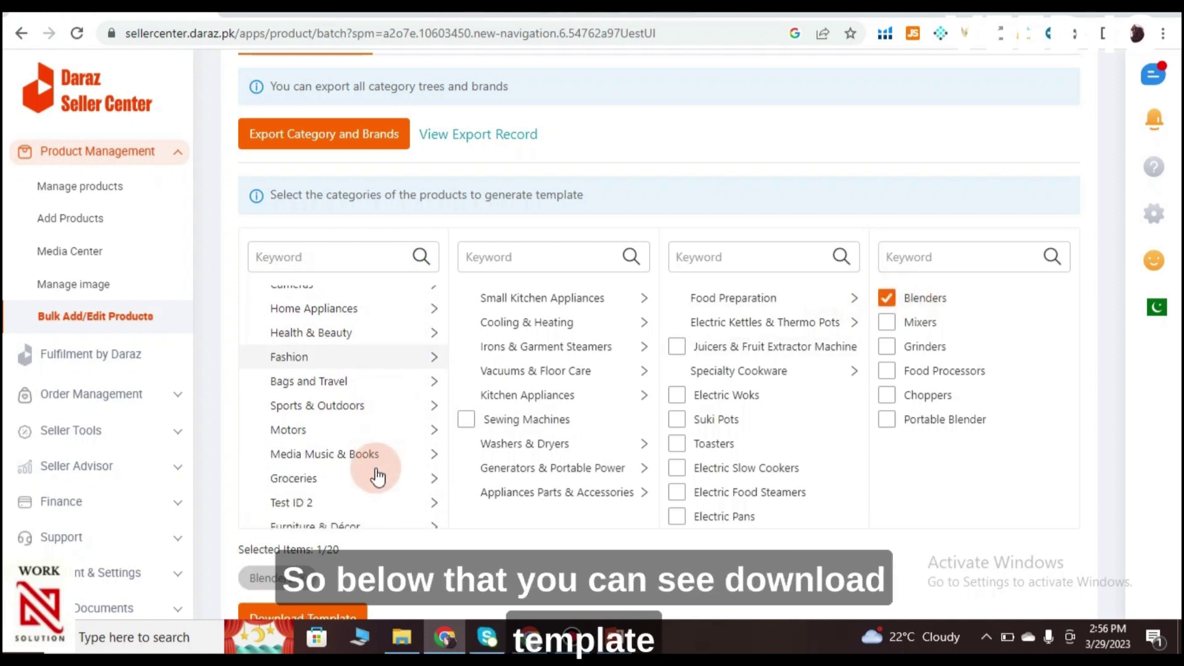
pyautogui.click(314, 484)
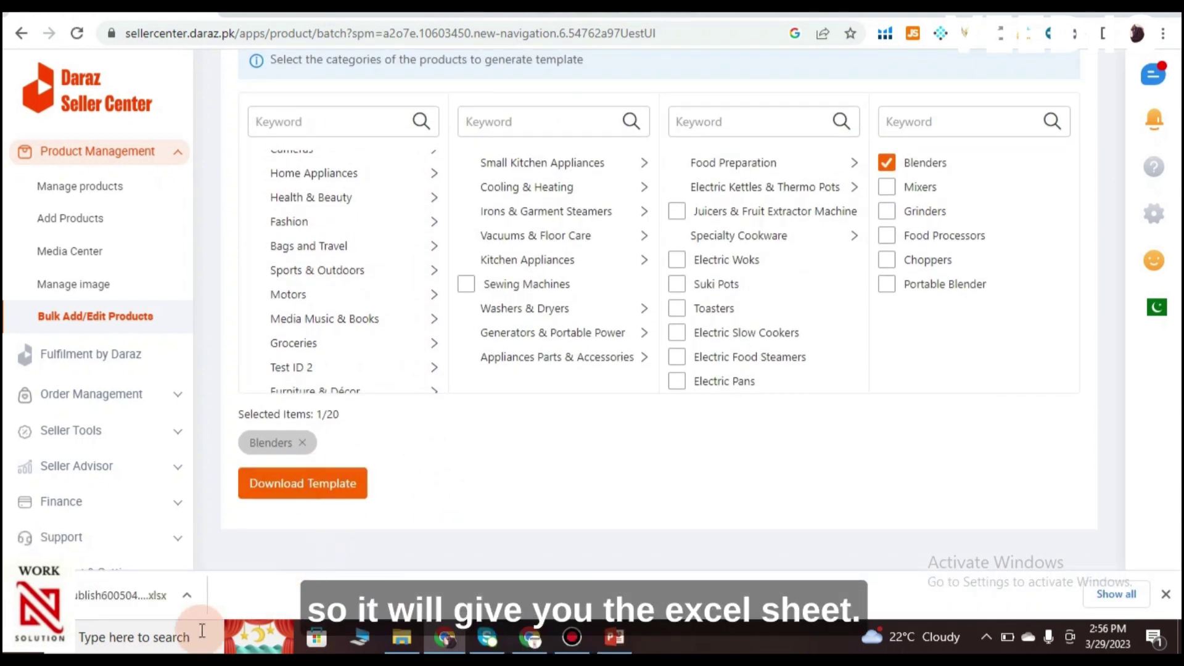
# Step: Reveal the downloaded Blenders template in its folder and open the xlsx in Excel
pyautogui.click(187, 595)
pyautogui.click(244, 536)
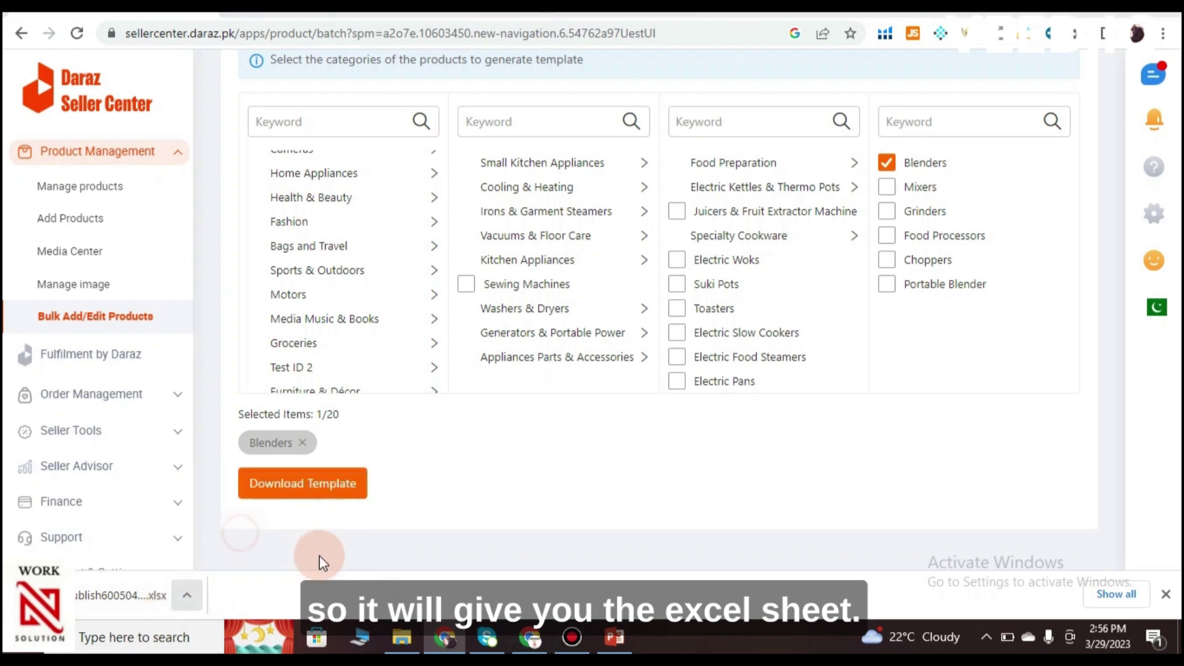
pyautogui.doubleClick(364, 211)
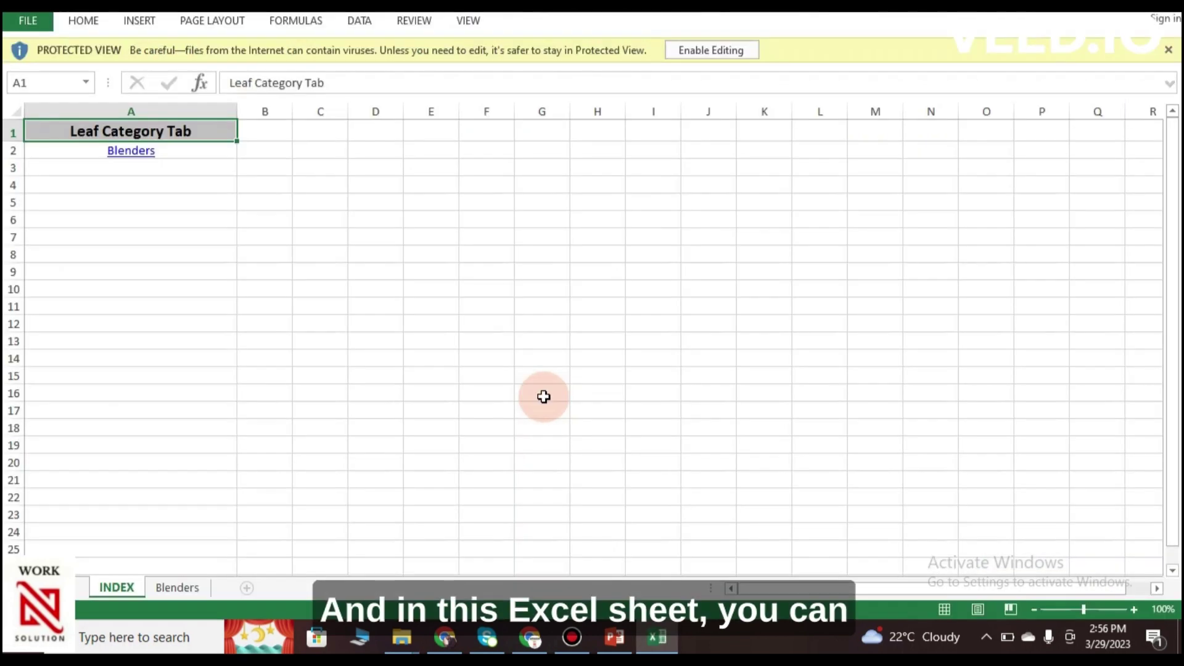
# Step: Dismiss the activation prompt, scan the Blenders sheet columns to Express_delivery, then return to Chrome
pyautogui.click(752, 470)
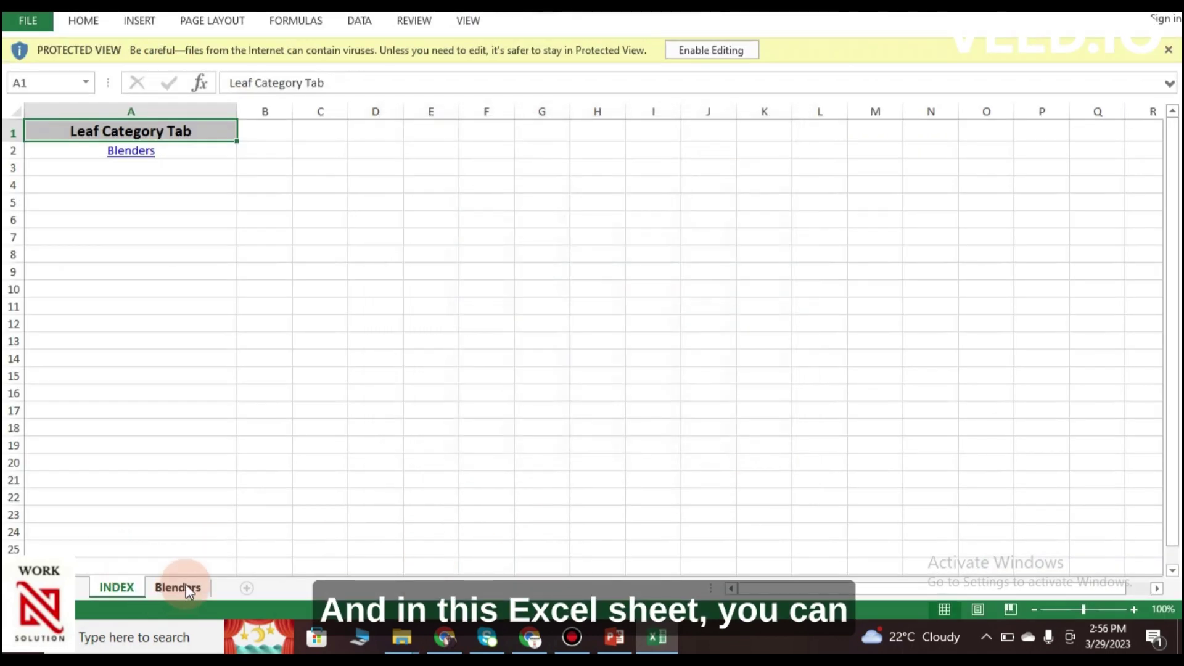
pyautogui.click(177, 587)
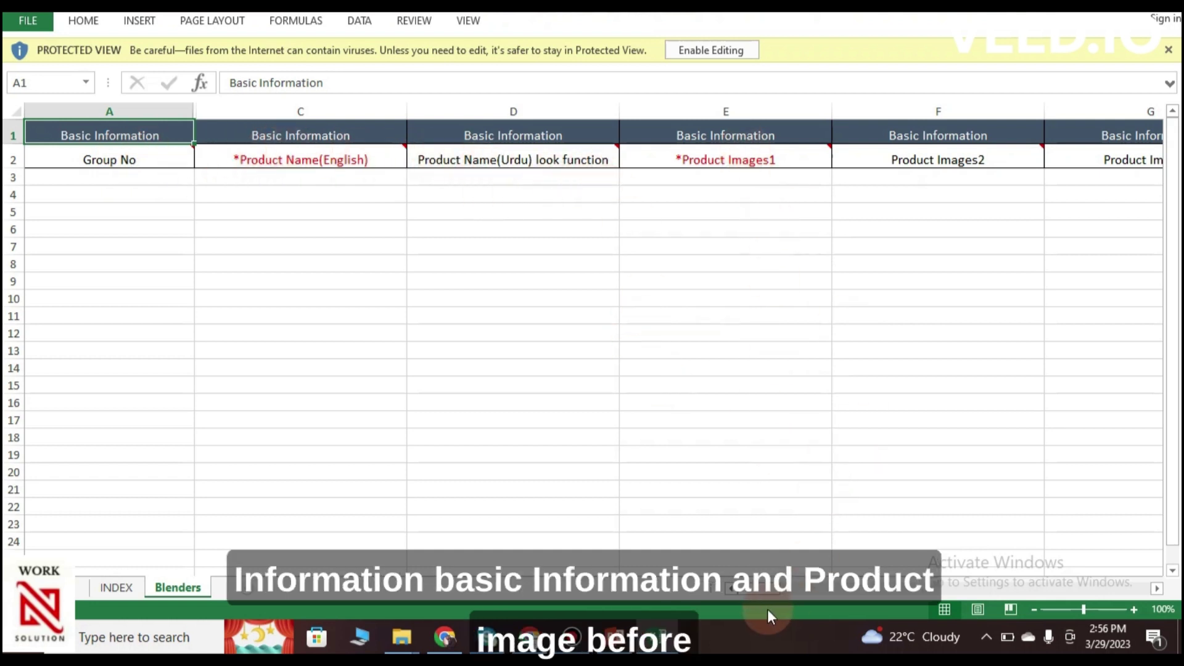
pyautogui.moveTo(760, 595); pyautogui.dragTo(890, 596)
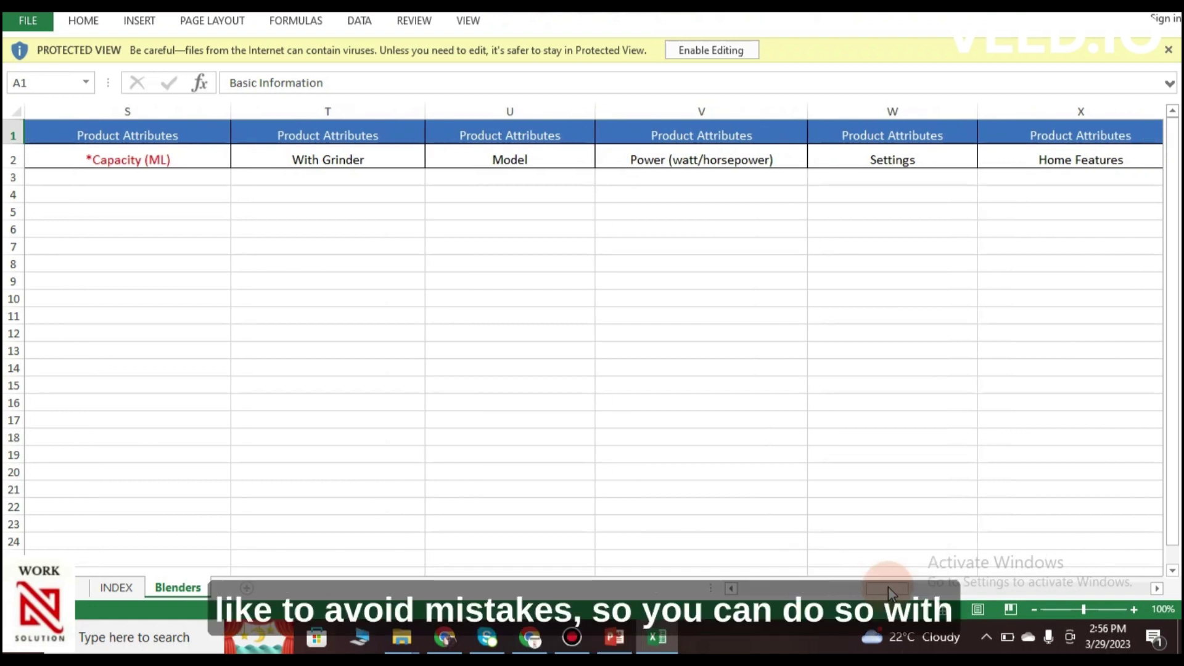
pyautogui.moveTo(890, 593); pyautogui.dragTo(902, 596)
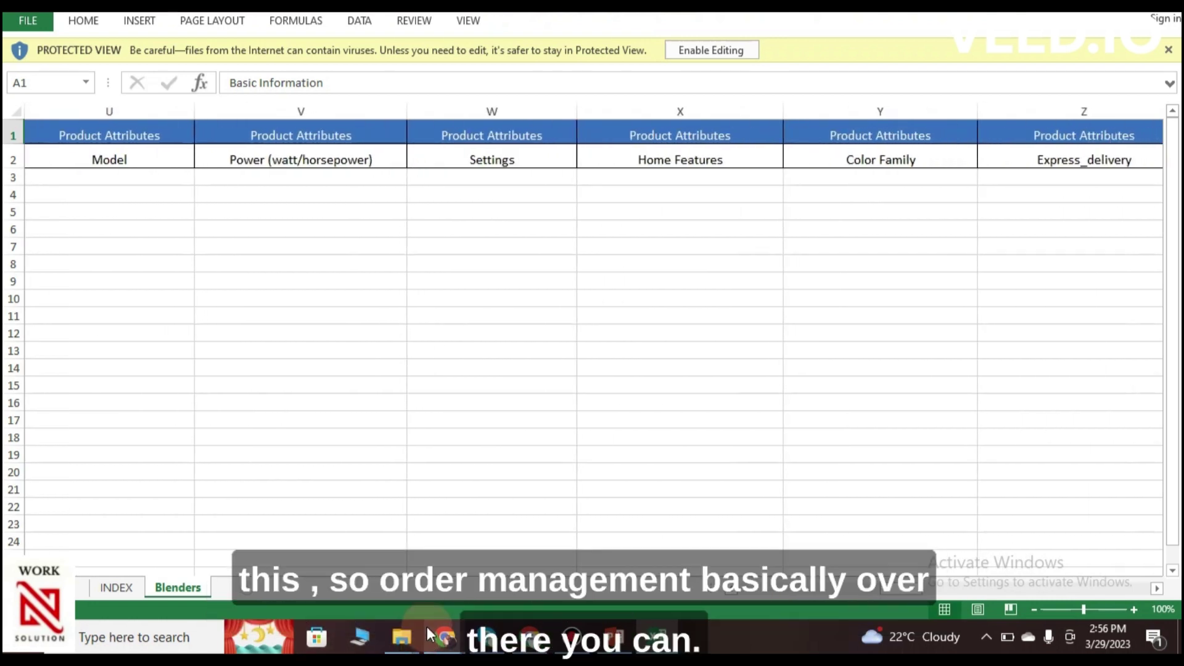
pyautogui.moveTo(429, 633)
pyautogui.click(573, 637)
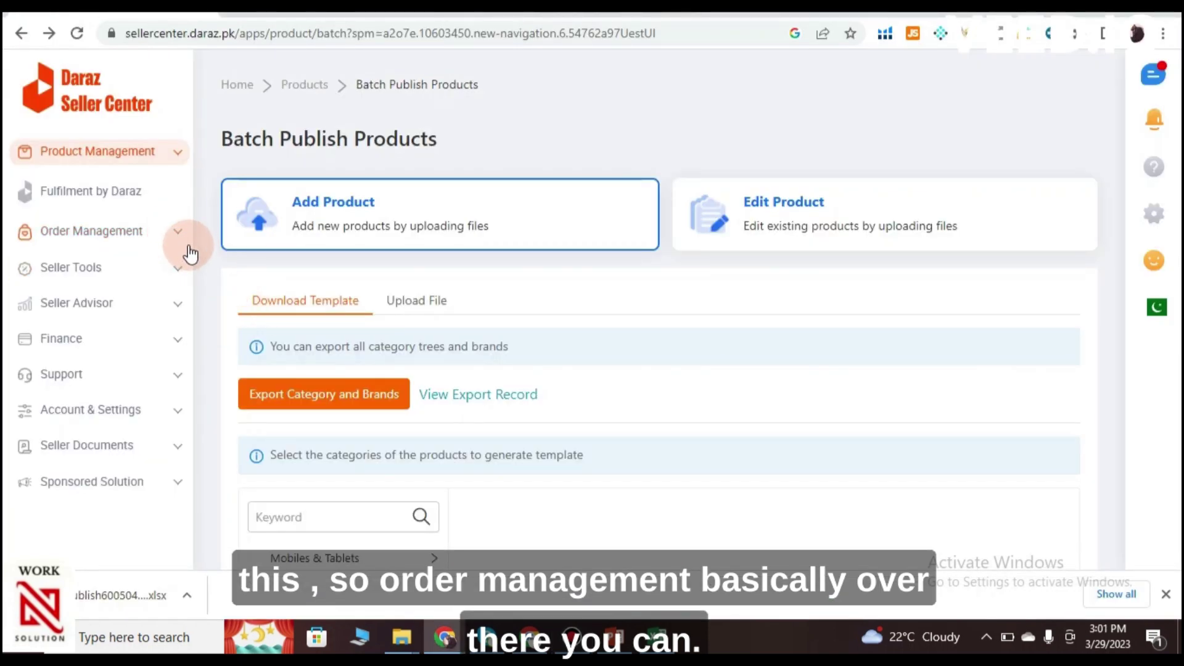
# Step: View the empty Manage Orders list under Order Management, then collapse that section
pyautogui.click(177, 235)
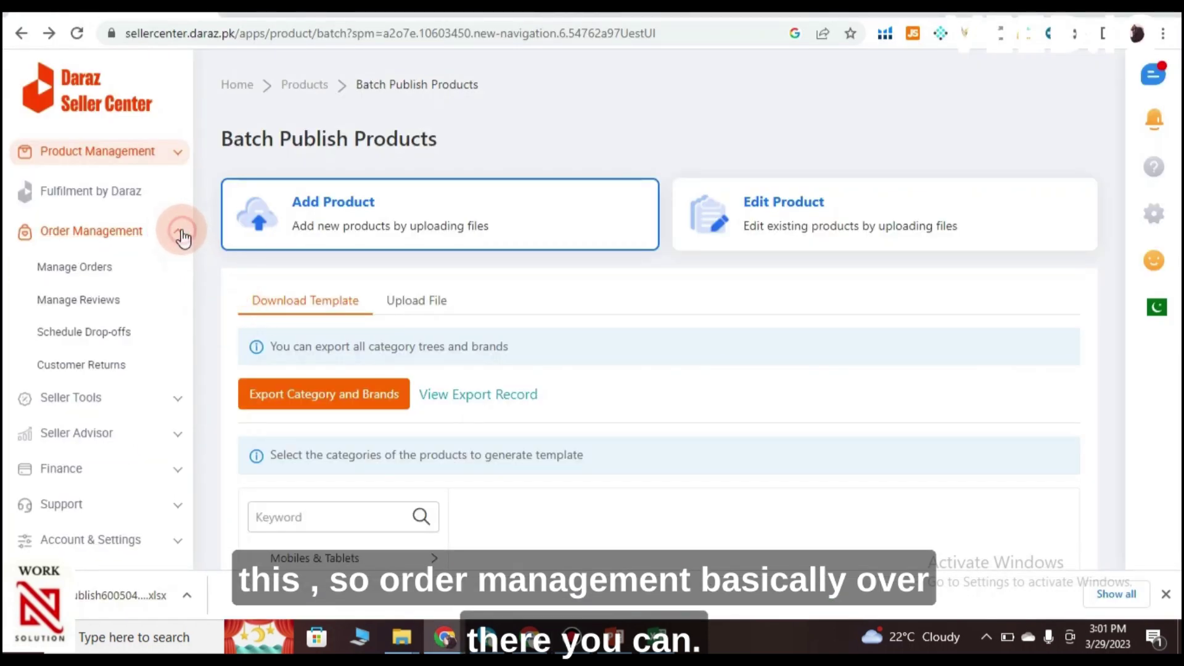
pyautogui.click(91, 270)
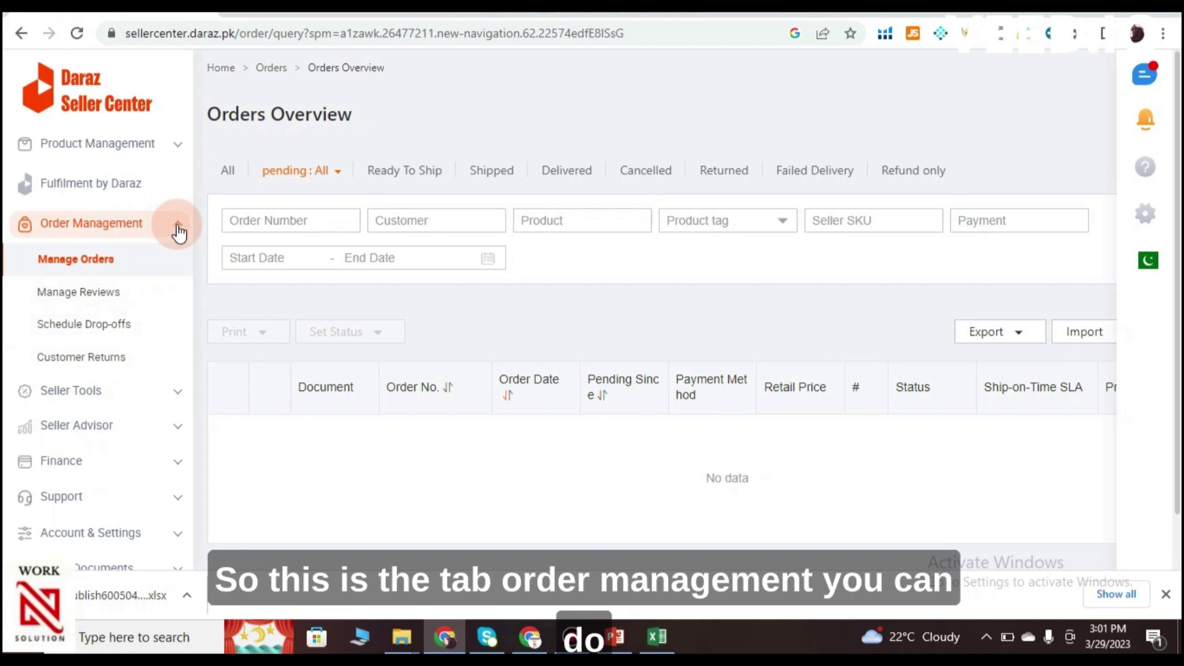
pyautogui.click(178, 228)
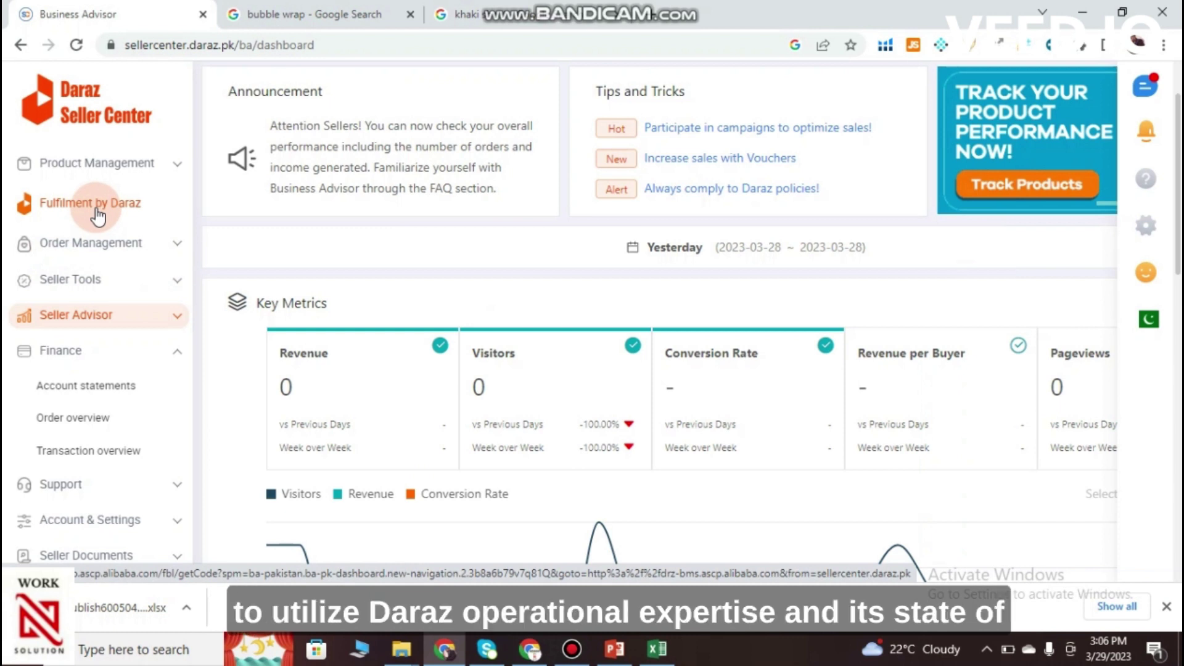
pyautogui.click(97, 213)
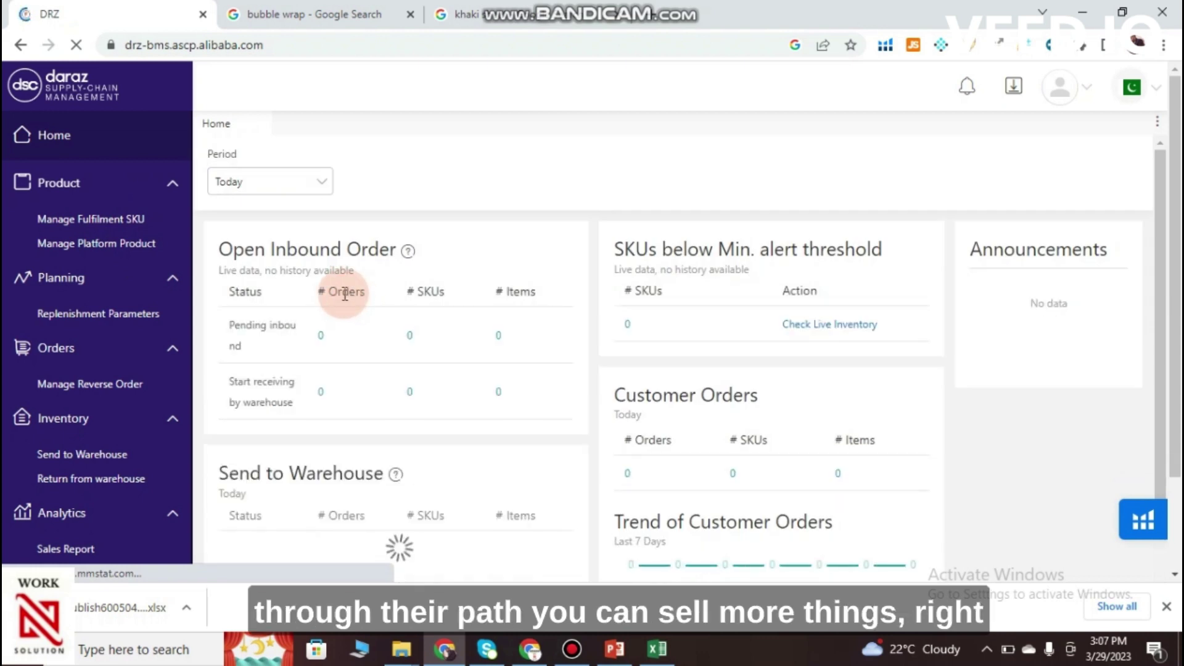
pyautogui.scroll(-4, 444, 352)
pyautogui.scroll(4, 444, 352)
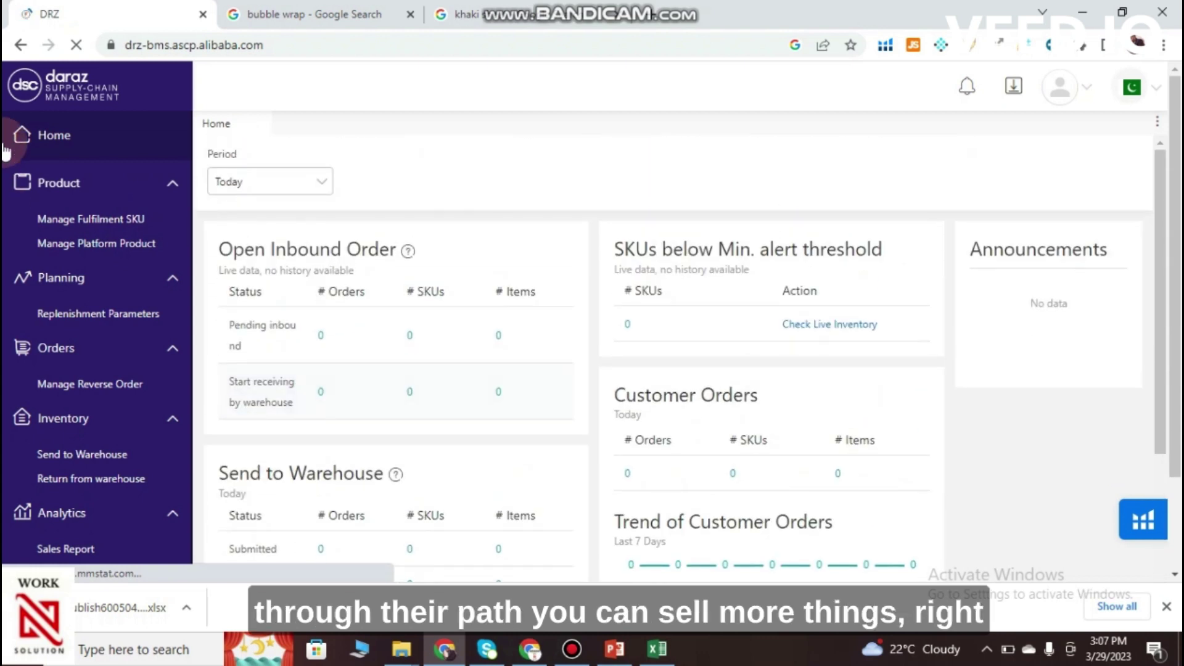
pyautogui.click(18, 46)
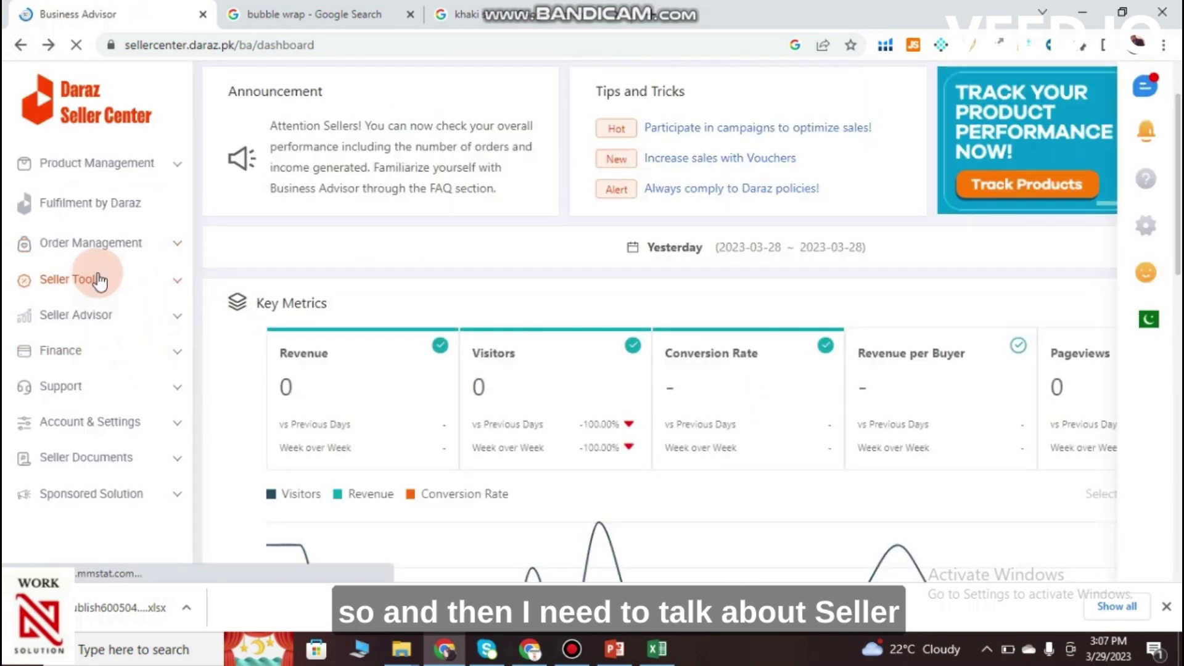
# Step: Open Campaign under Seller Tools and dismiss the welcome guide to see the Grand Eid Campaign
pyautogui.click(164, 281)
pyautogui.click(90, 322)
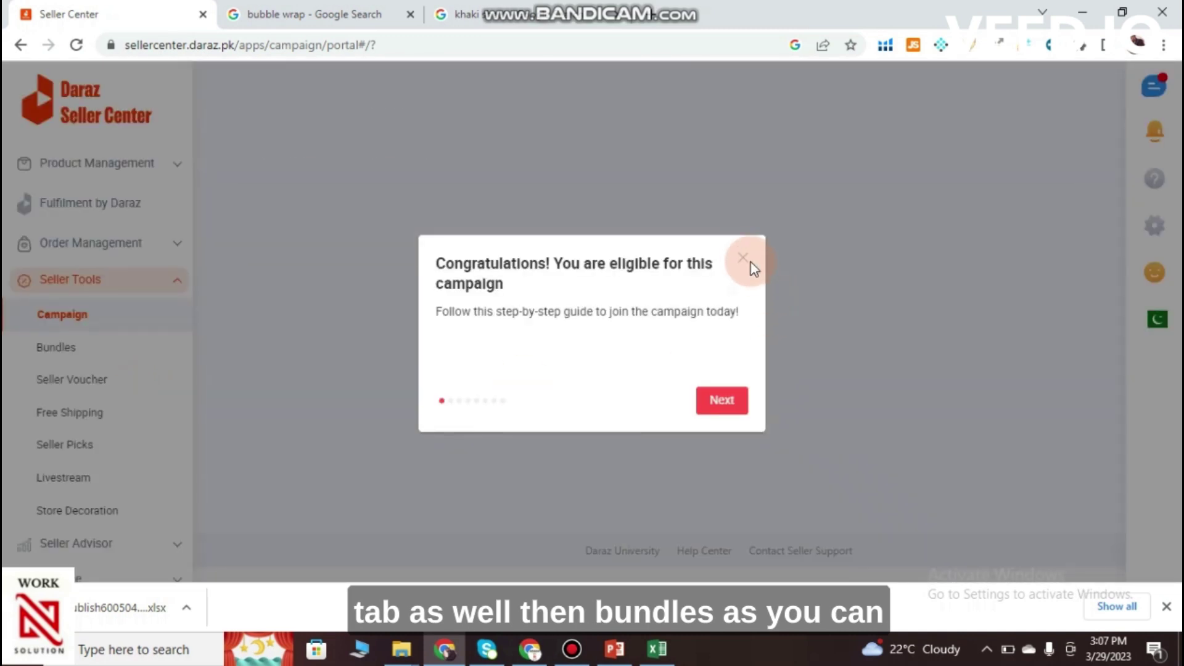
pyautogui.click(746, 259)
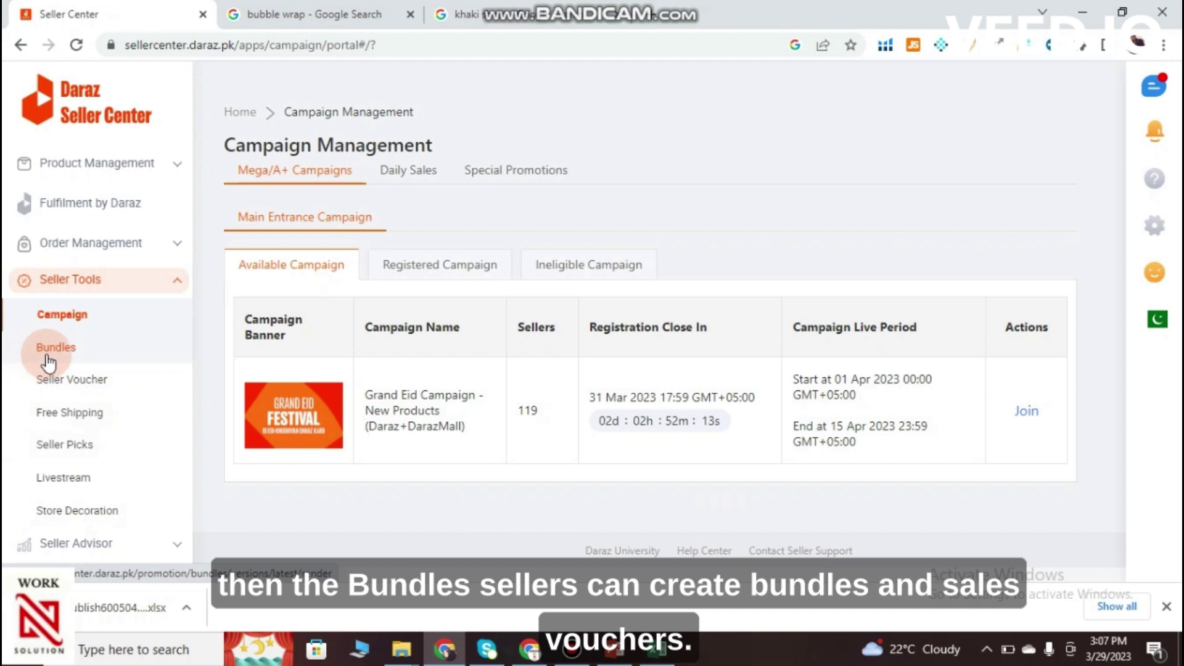
# Step: Browse the Bundles list, then the Seller Voucher list with its welcome popup dismissed
pyautogui.click(48, 358)
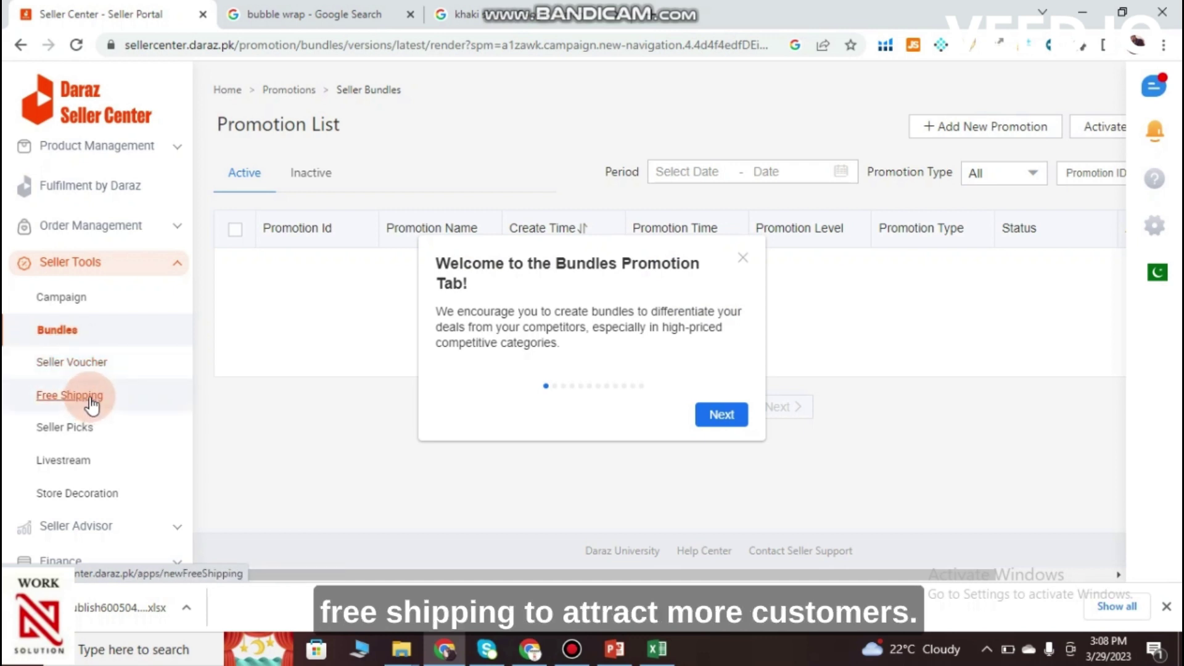
pyautogui.click(94, 361)
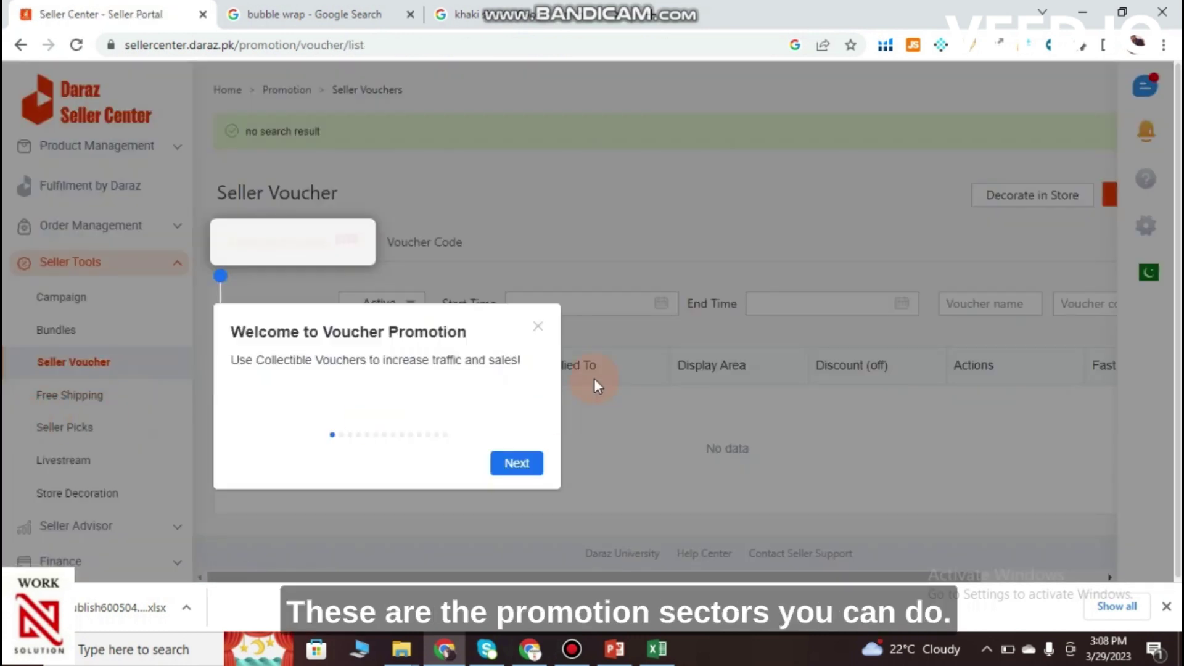
pyautogui.click(538, 326)
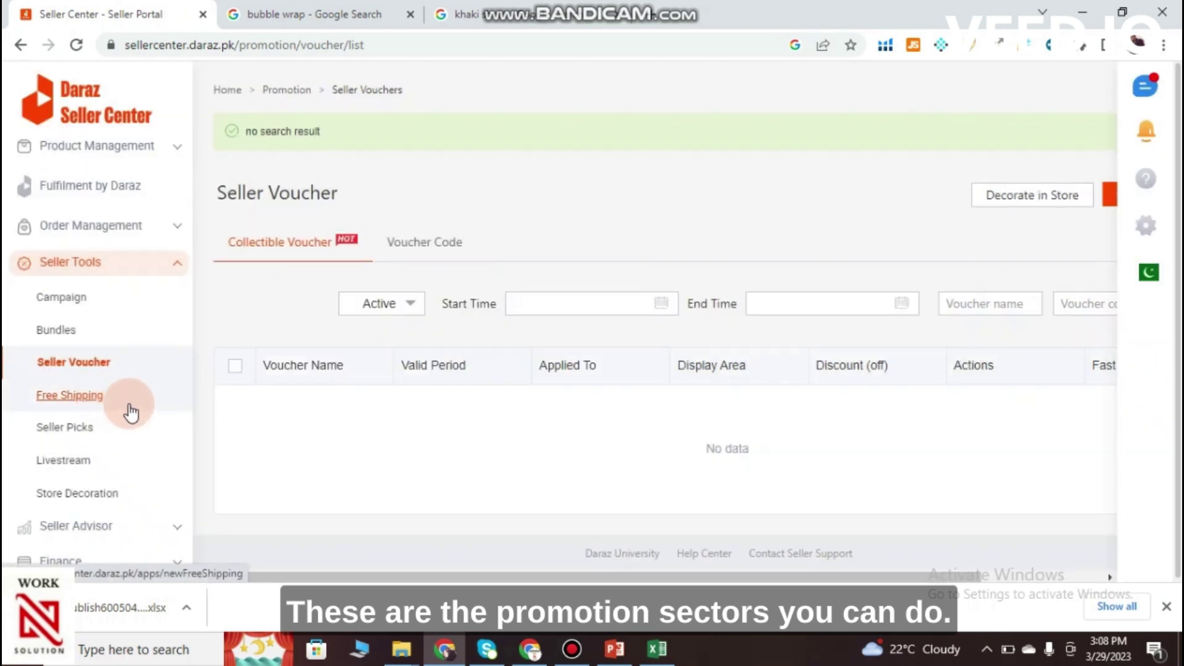
# Step: Review the Seller Picks criteria the store fails, then select Livestream under Seller Tools
pyautogui.click(66, 432)
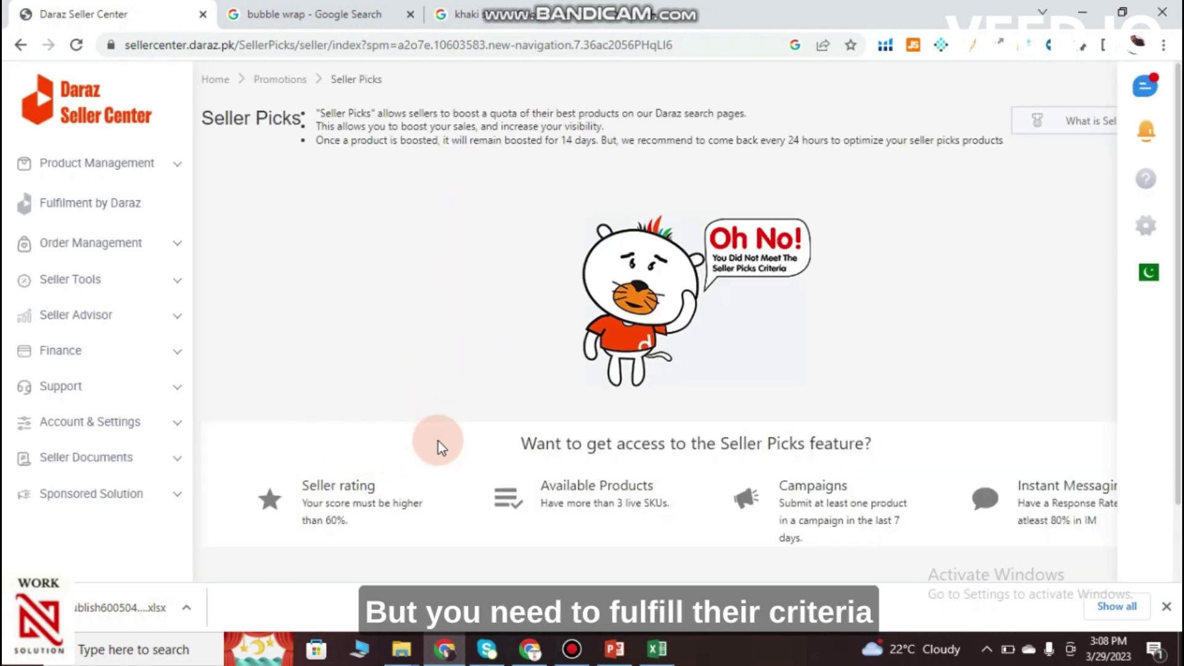
pyautogui.scroll(-1, 370, 531)
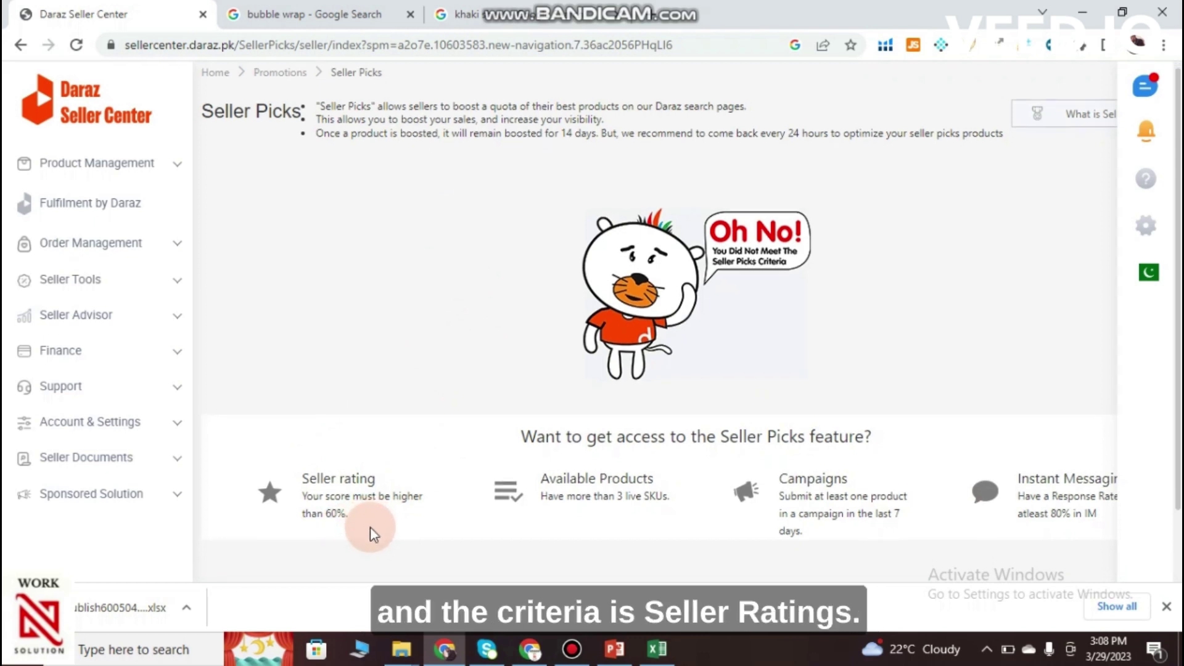
pyautogui.scroll(-2, 370, 527)
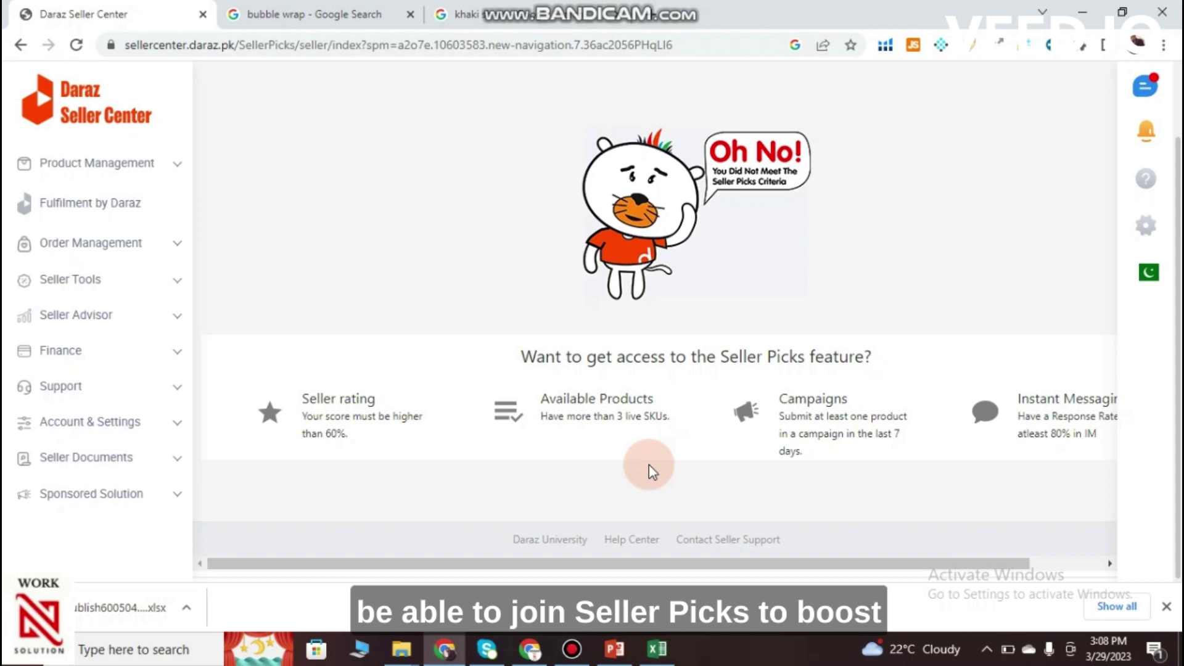
pyautogui.click(178, 285)
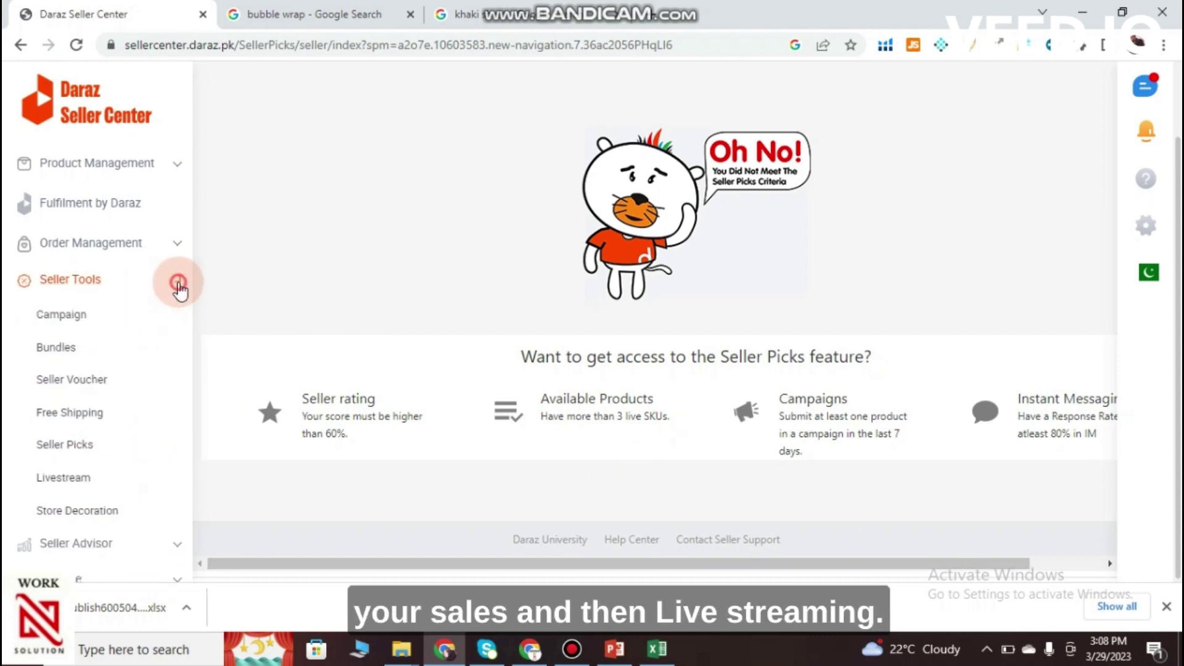
pyautogui.click(85, 489)
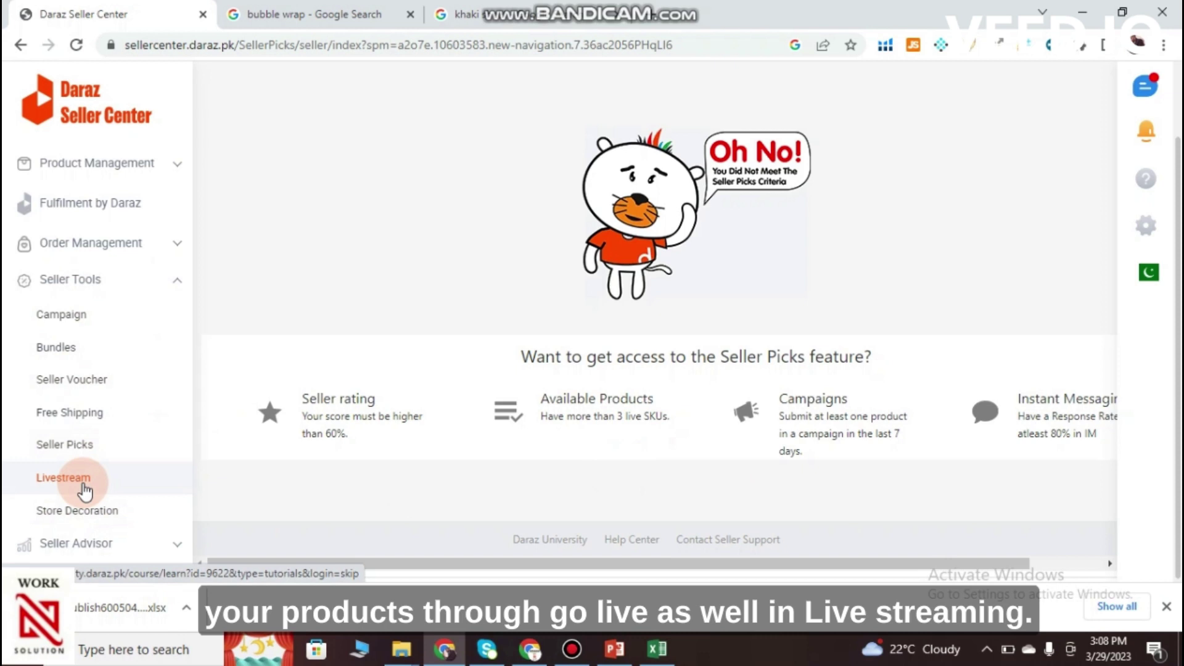
pyautogui.click(84, 485)
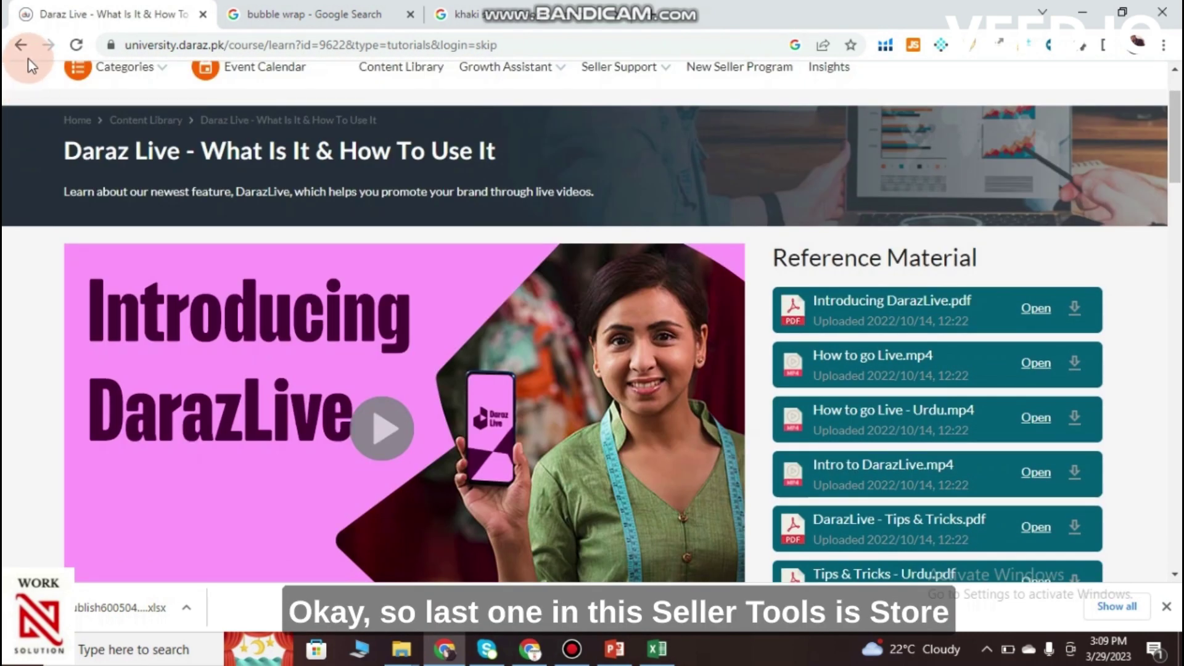
pyautogui.click(22, 46)
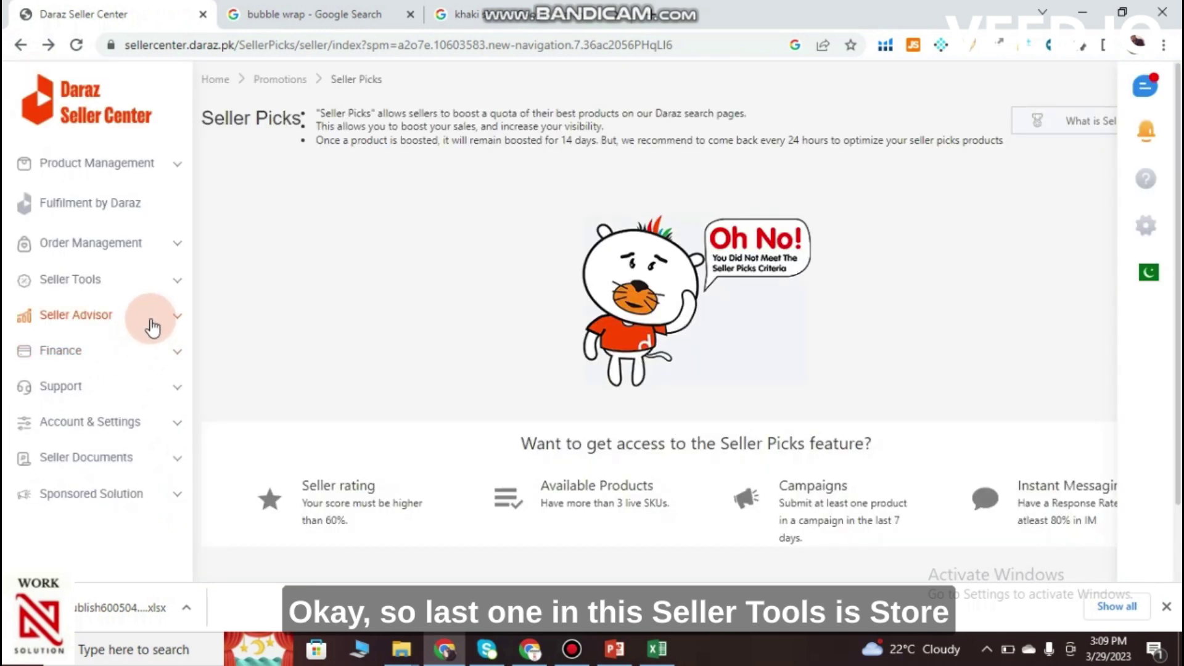
pyautogui.click(176, 287)
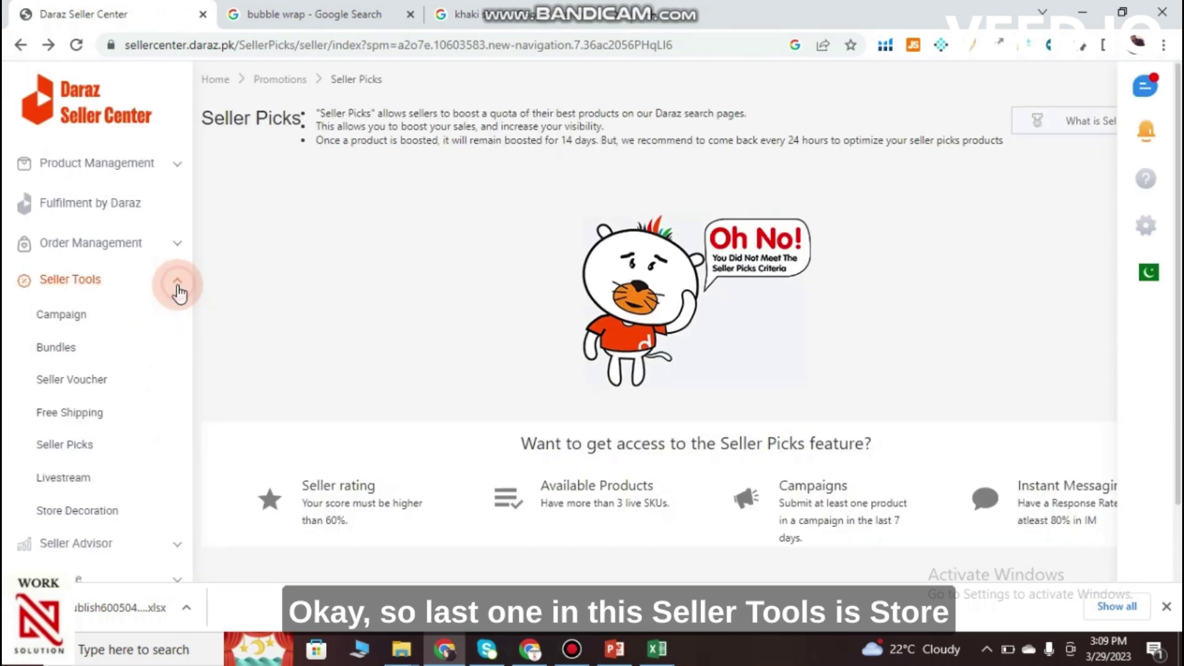
pyautogui.click(79, 518)
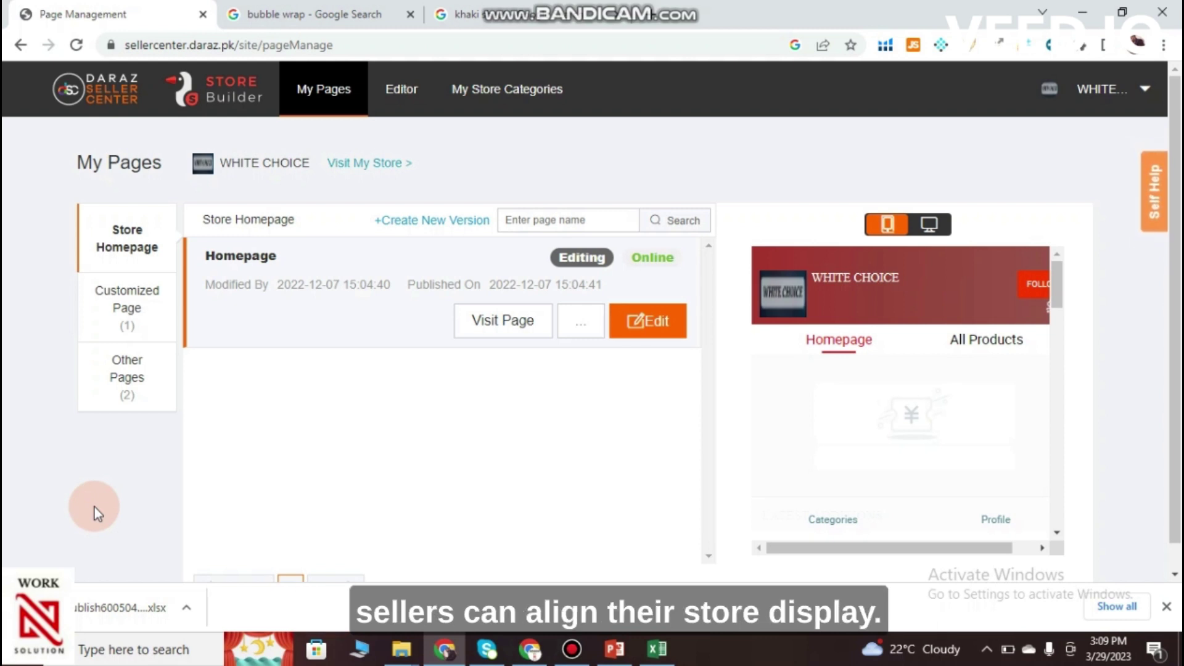
pyautogui.click(30, 43)
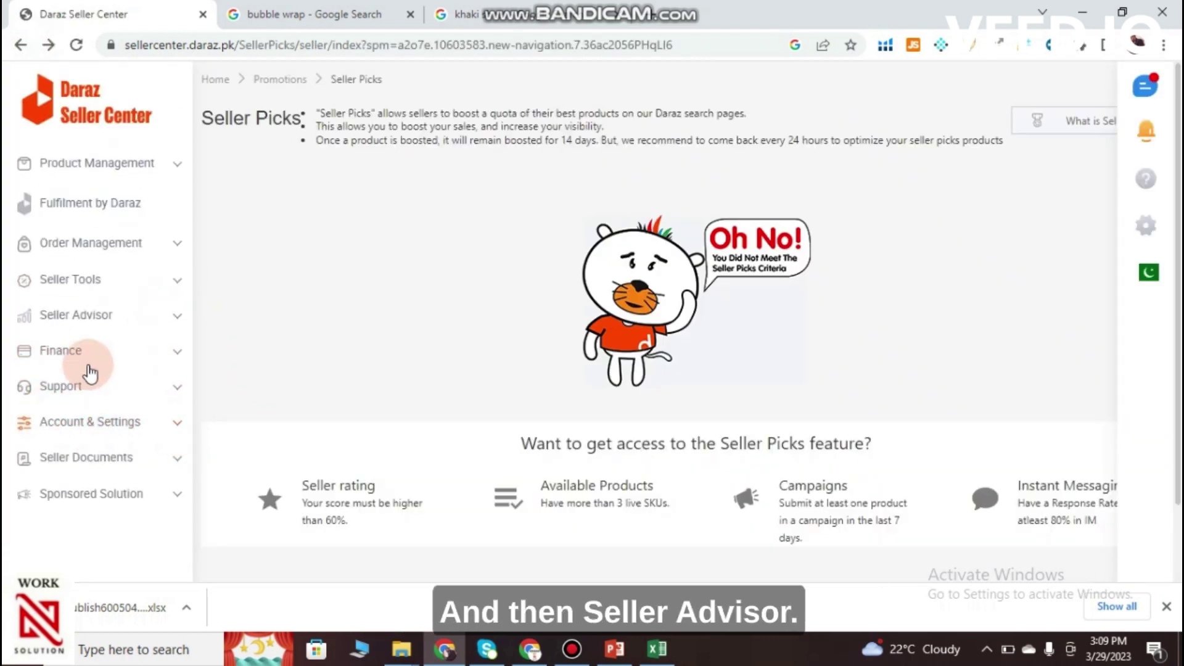
# Step: Glance at Account Health and Product Advisor, open Business Advisor, and collapse Seller Advisor
pyautogui.click(160, 318)
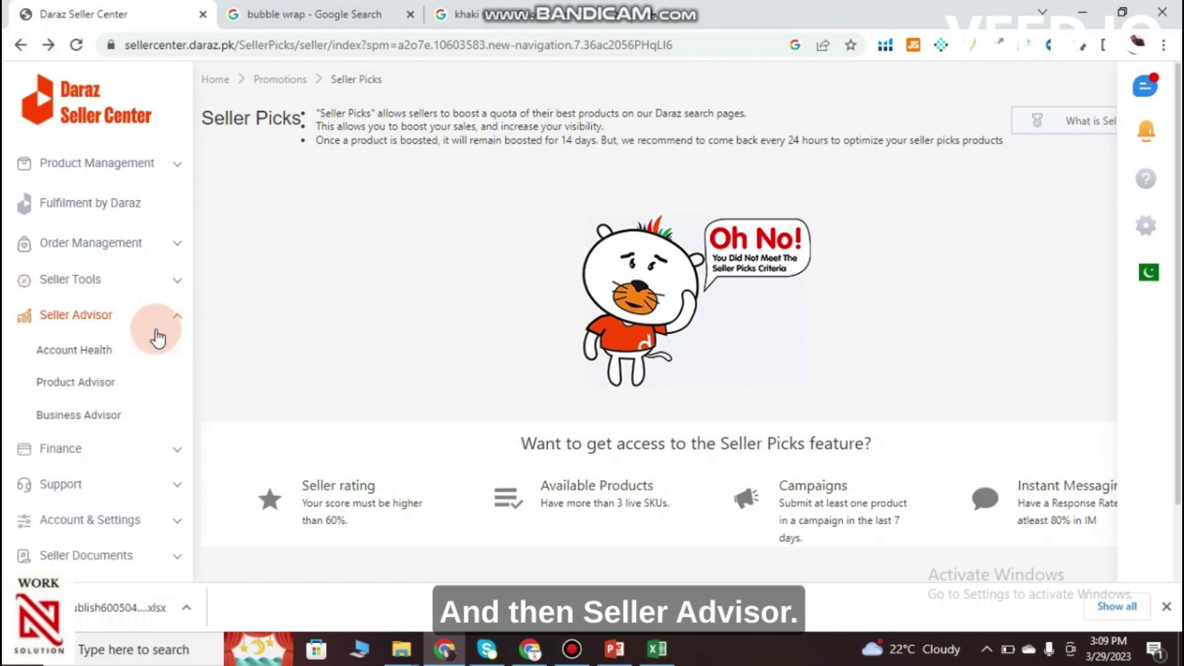
pyautogui.click(86, 394)
pyautogui.click(99, 362)
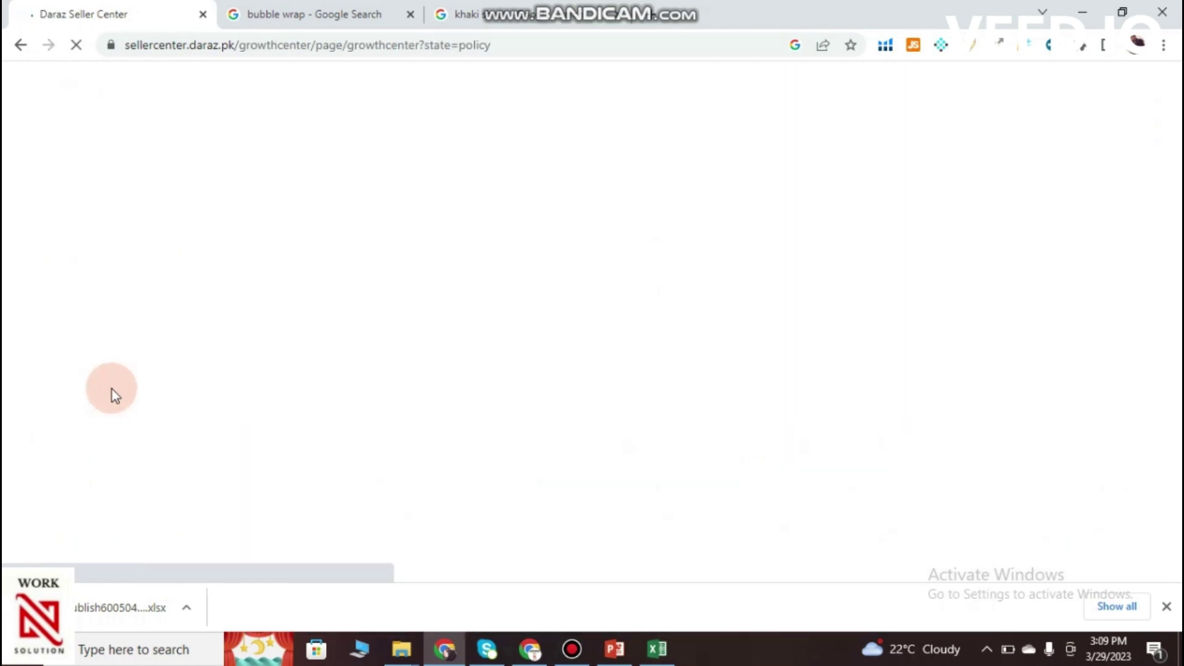
pyautogui.click(87, 388)
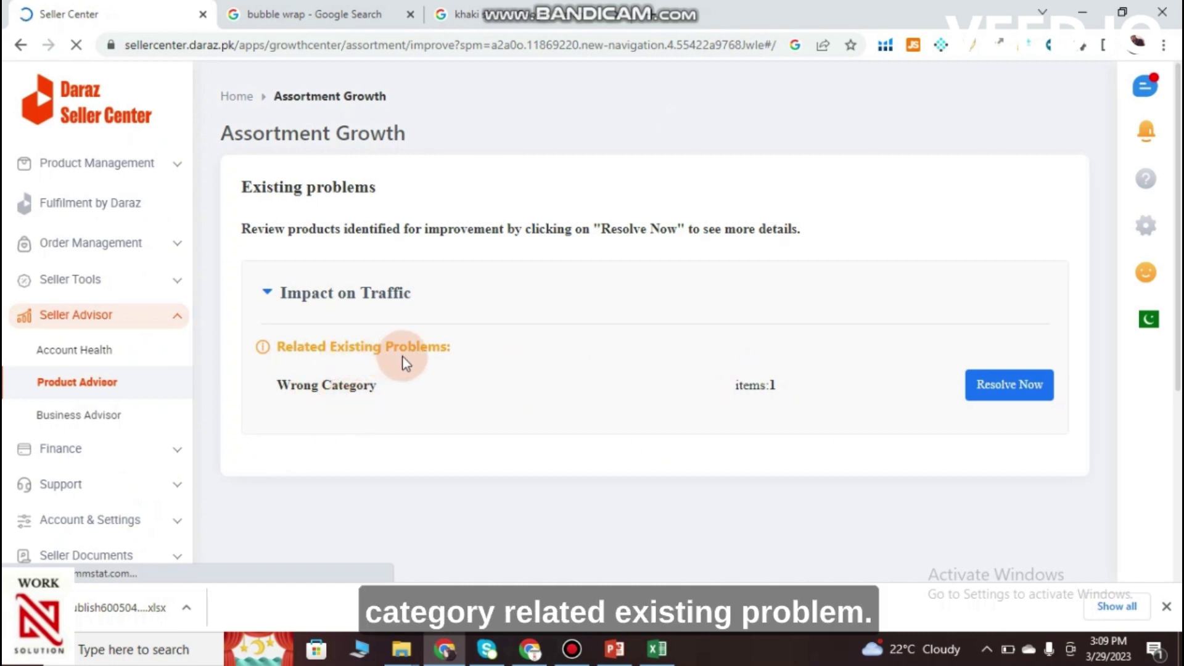
pyautogui.click(79, 415)
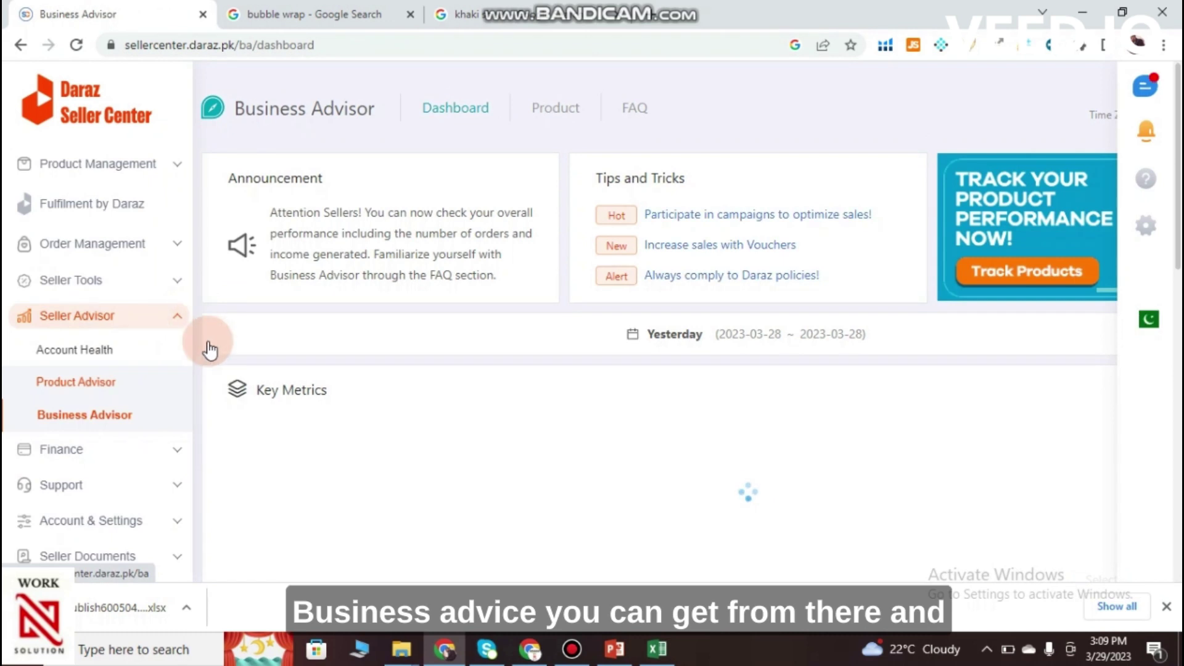
pyautogui.click(178, 316)
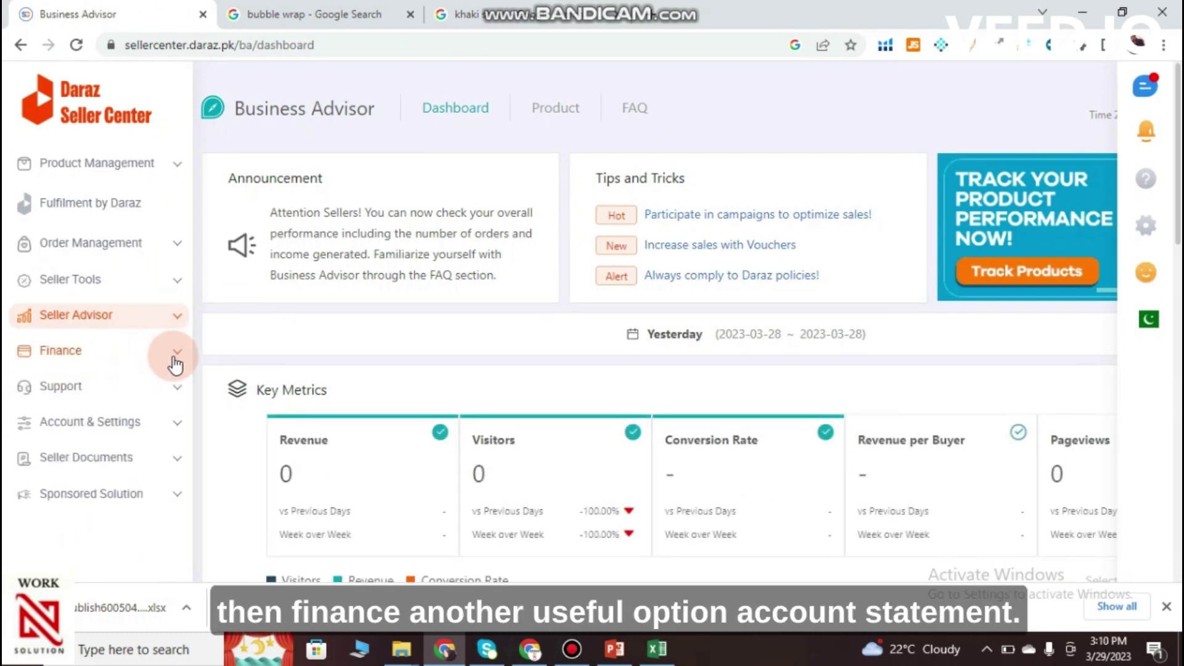
pyautogui.click(174, 360)
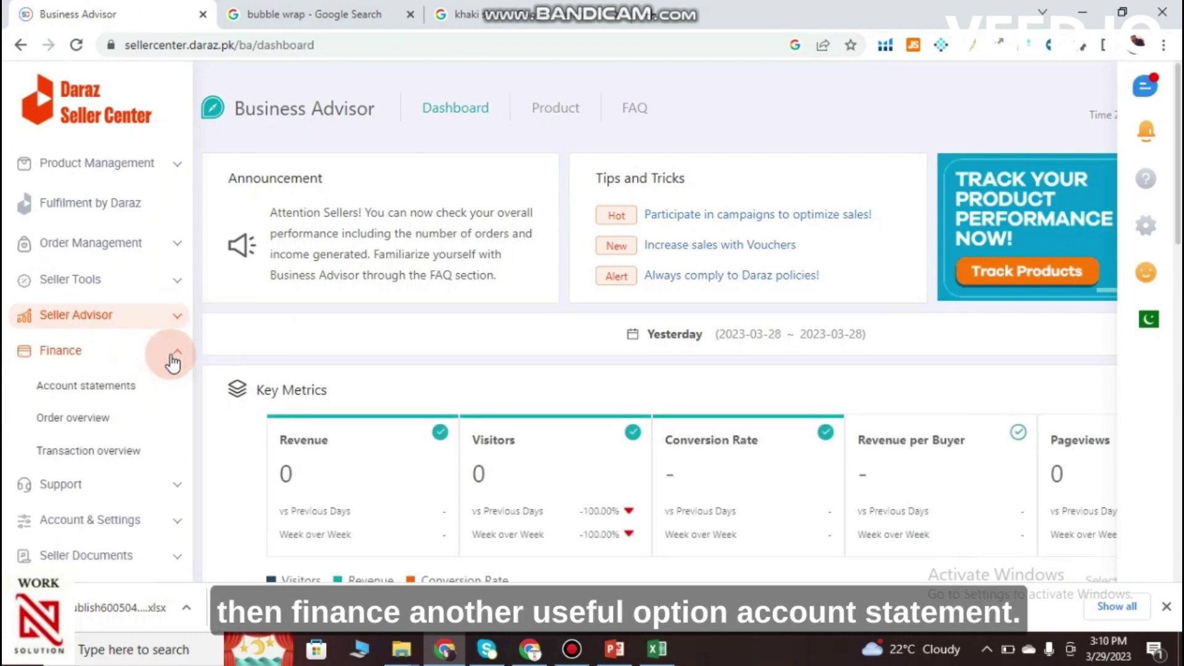
pyautogui.click(117, 388)
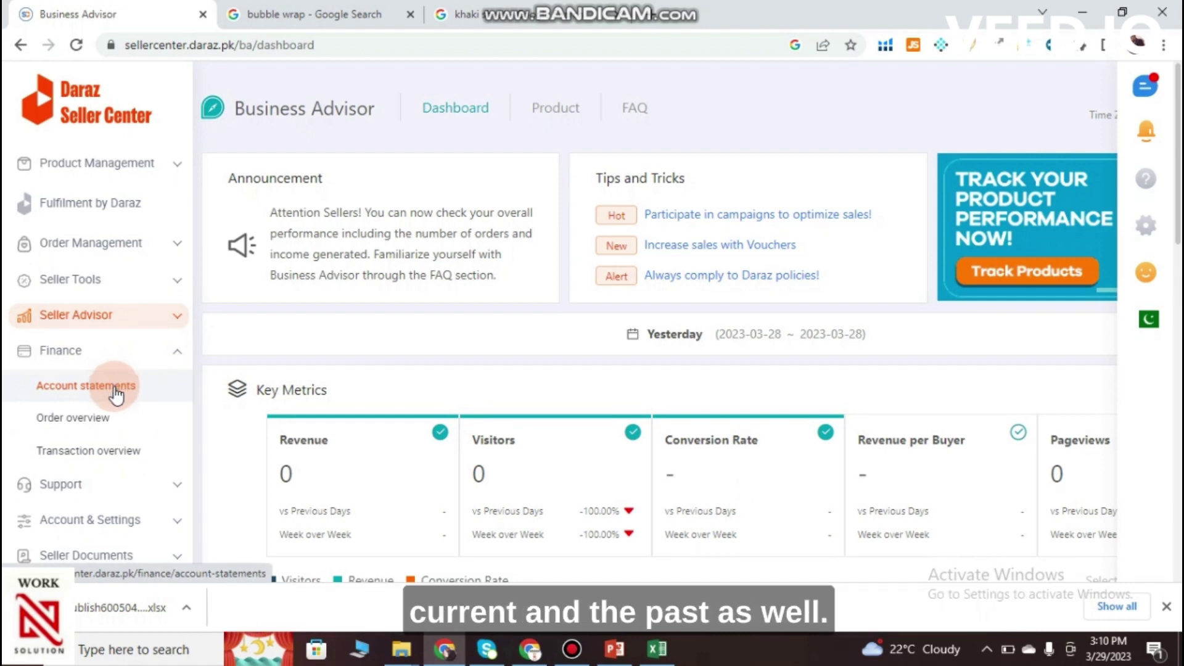
pyautogui.click(107, 421)
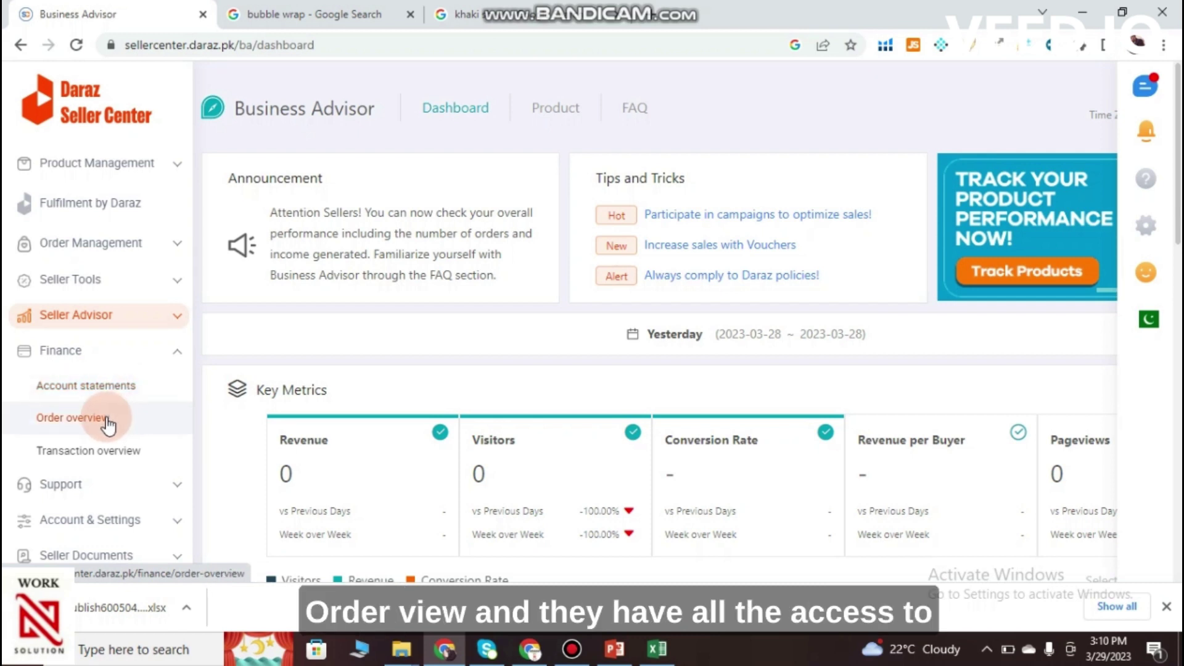
pyautogui.click(178, 352)
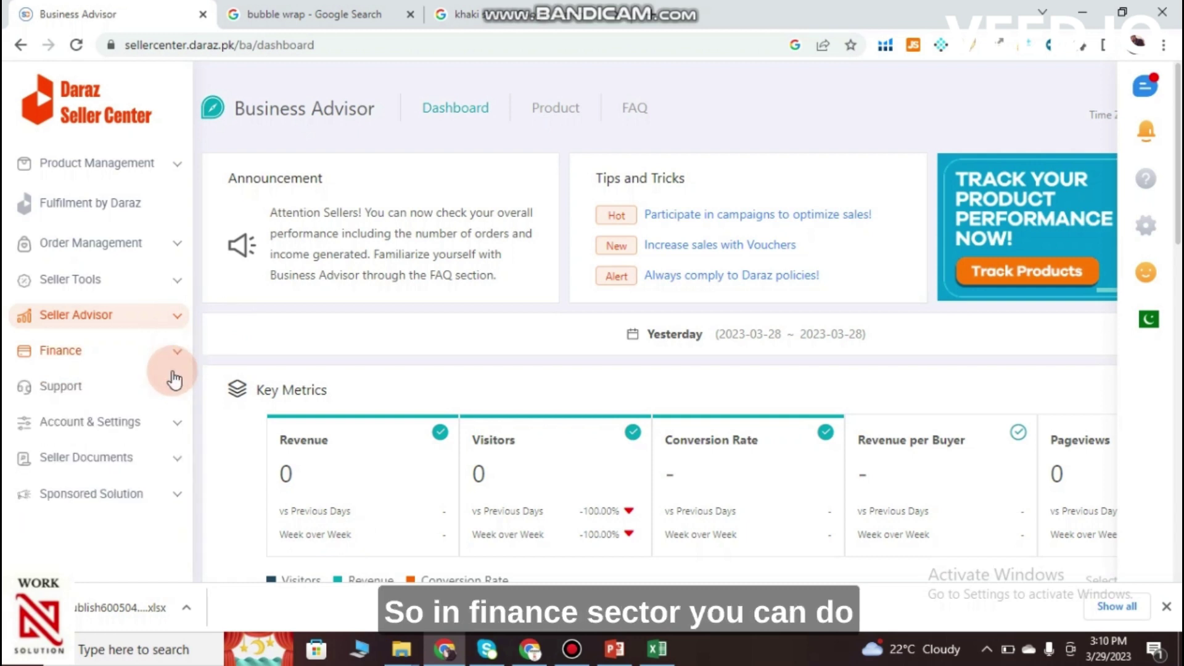
# Step: Open Support's Contact Us page, show all channels (Xform, phone, Live Chat), and close the popup
pyautogui.click(180, 387)
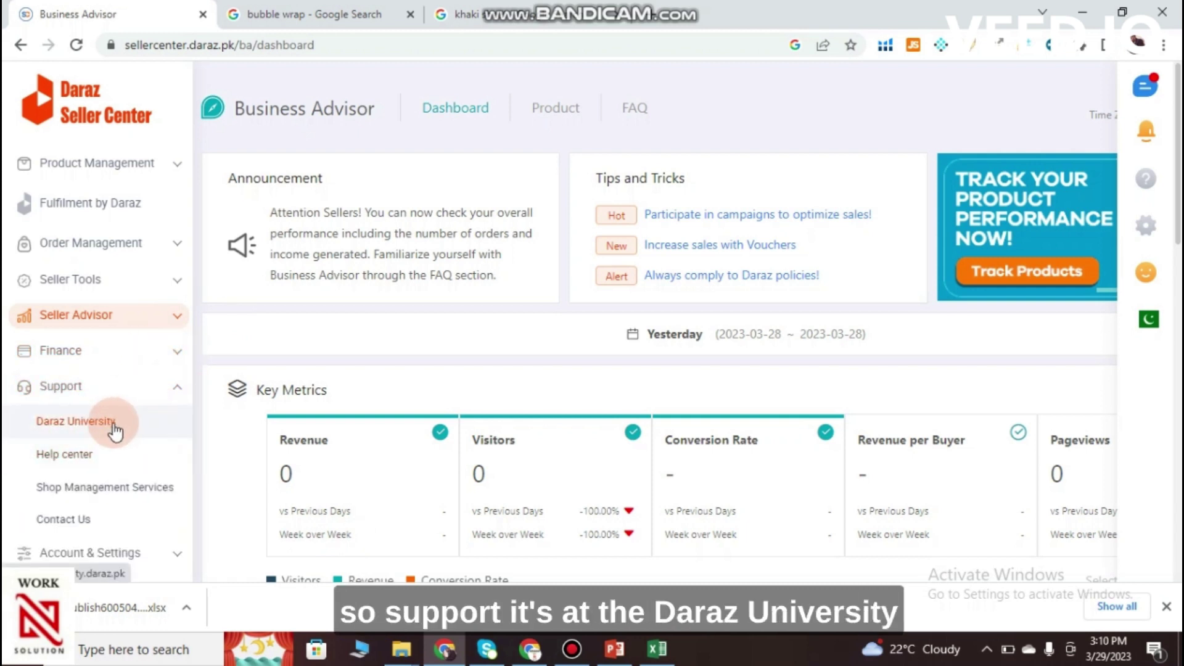
pyautogui.scroll(-1, 127, 466)
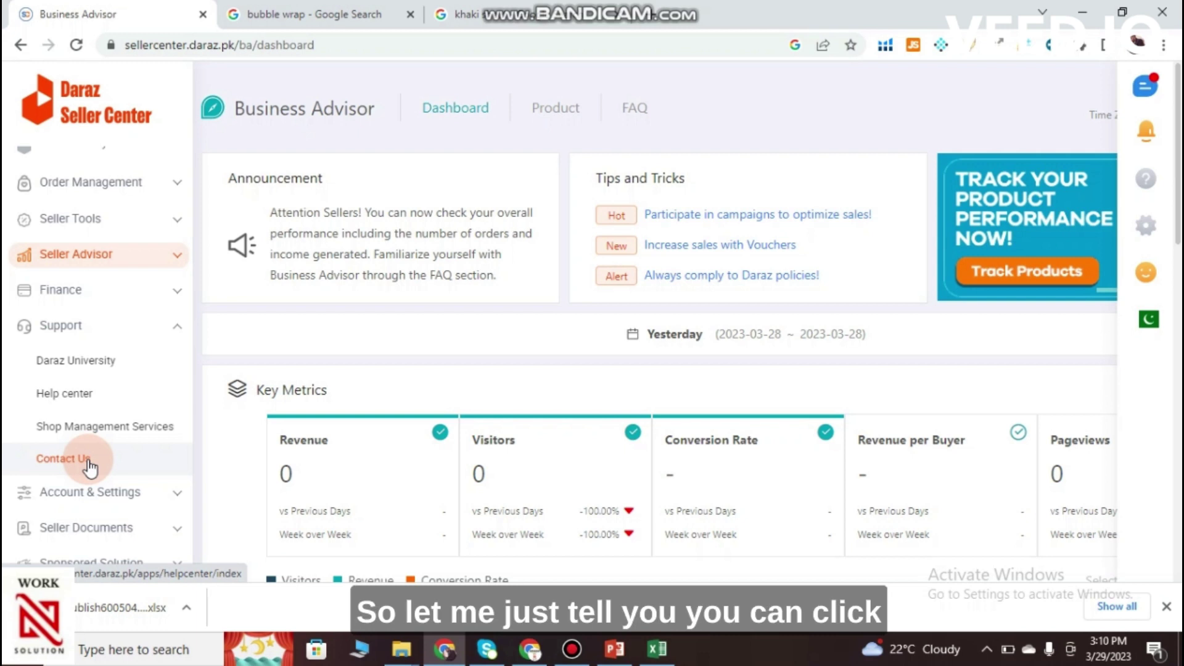
pyautogui.click(89, 463)
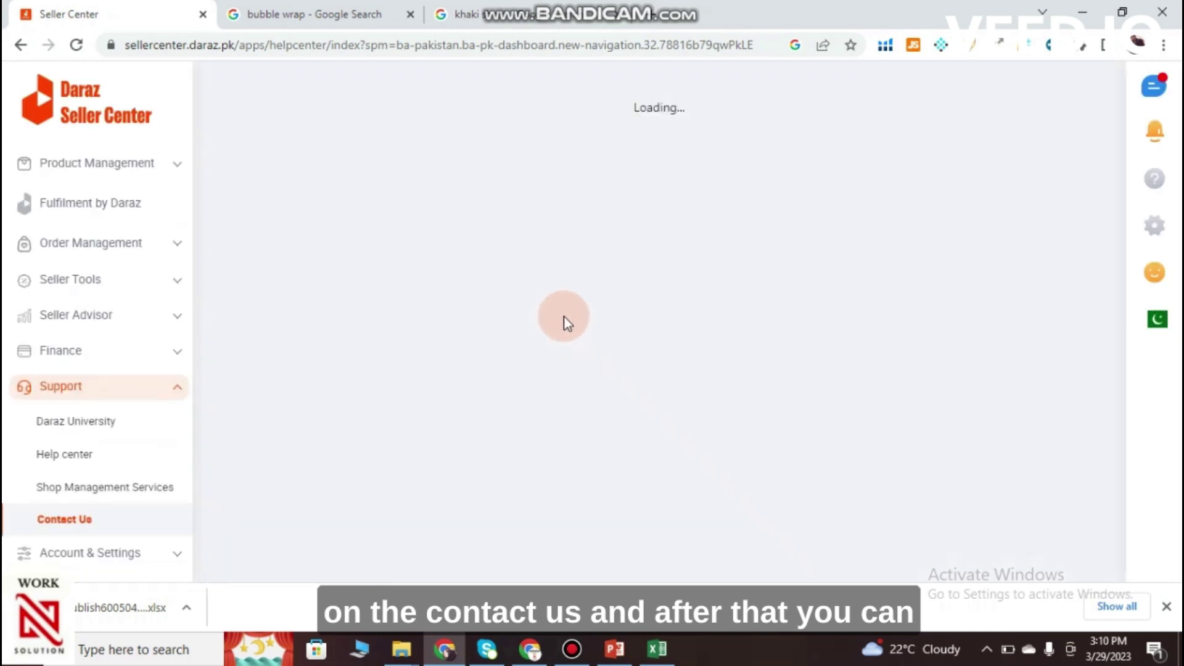
pyautogui.scroll(-1, 568, 353)
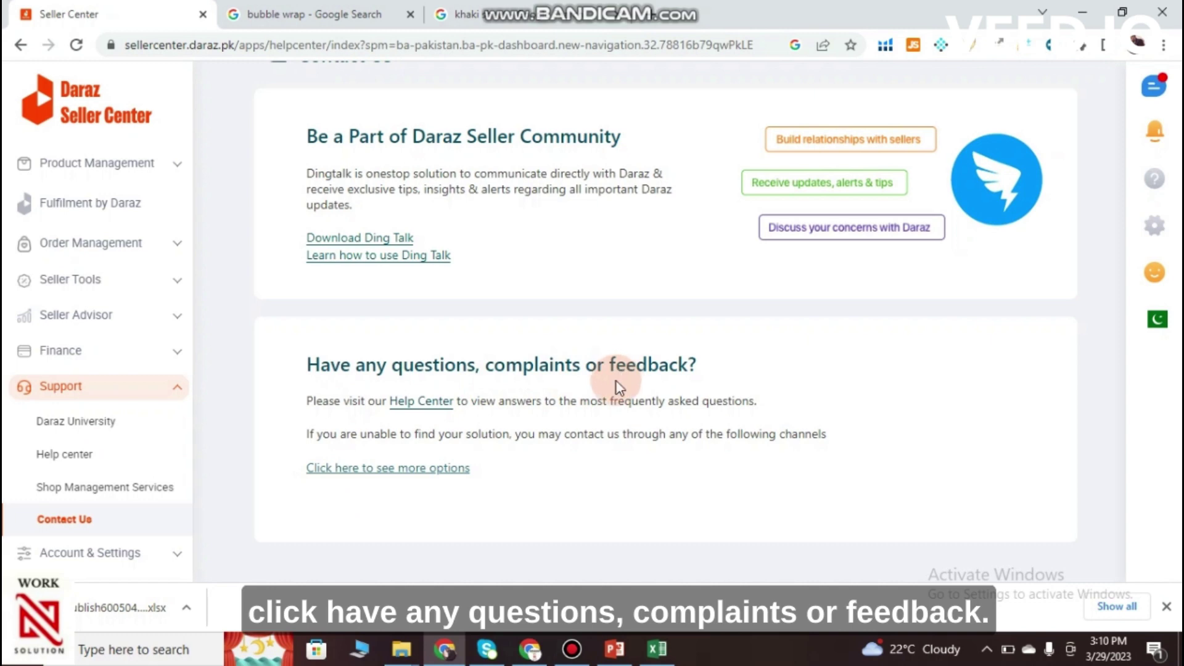
pyautogui.click(373, 472)
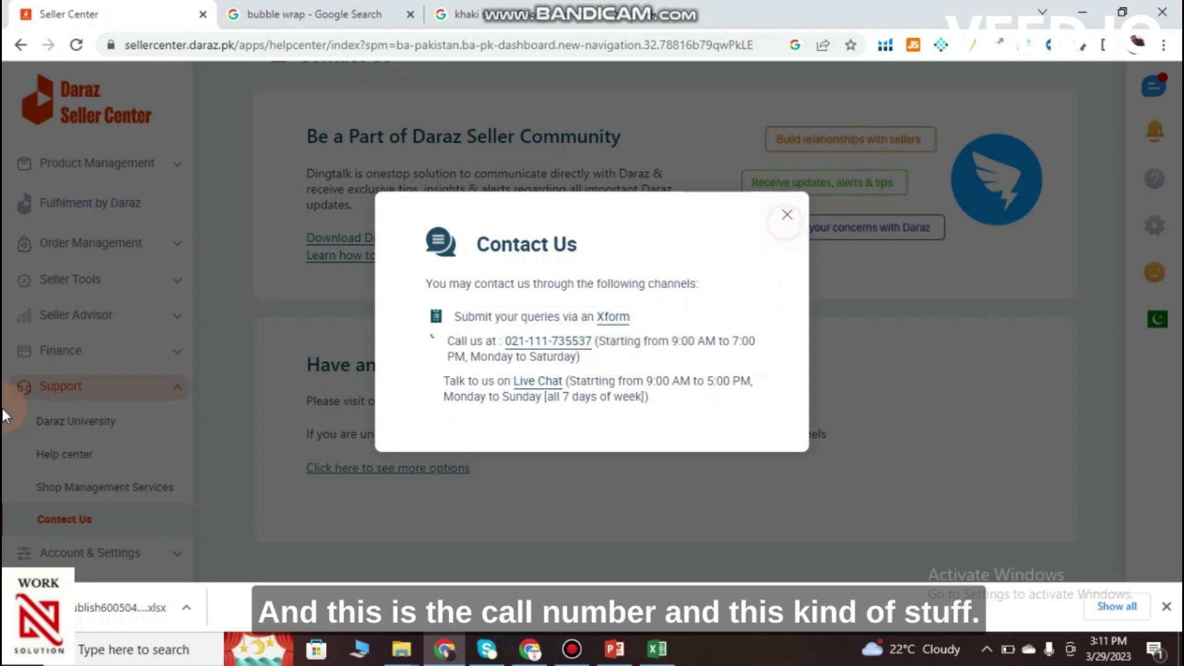
pyautogui.click(787, 216)
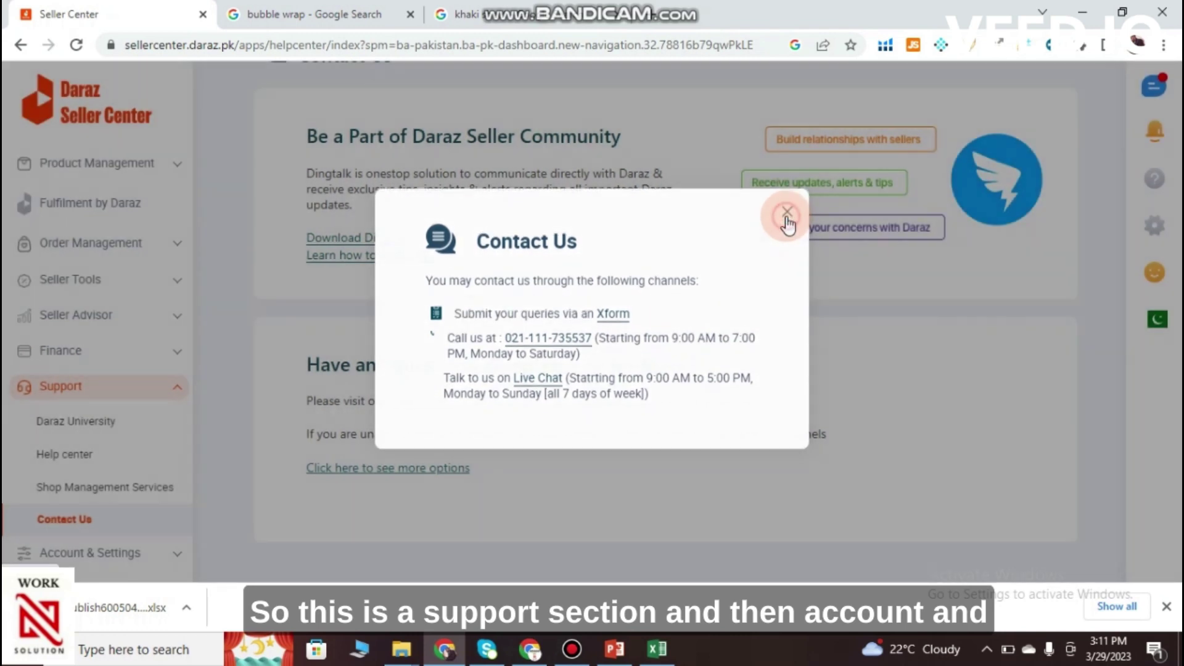
pyautogui.click(183, 389)
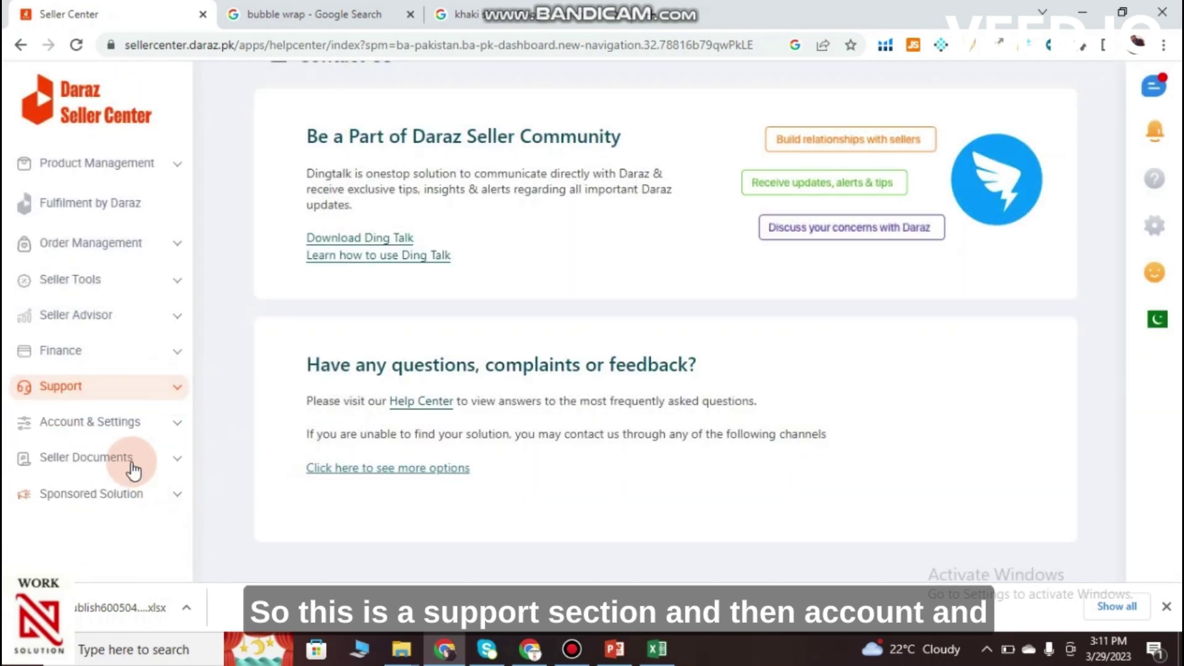
pyautogui.click(170, 426)
pyautogui.scroll(-1, 148, 453)
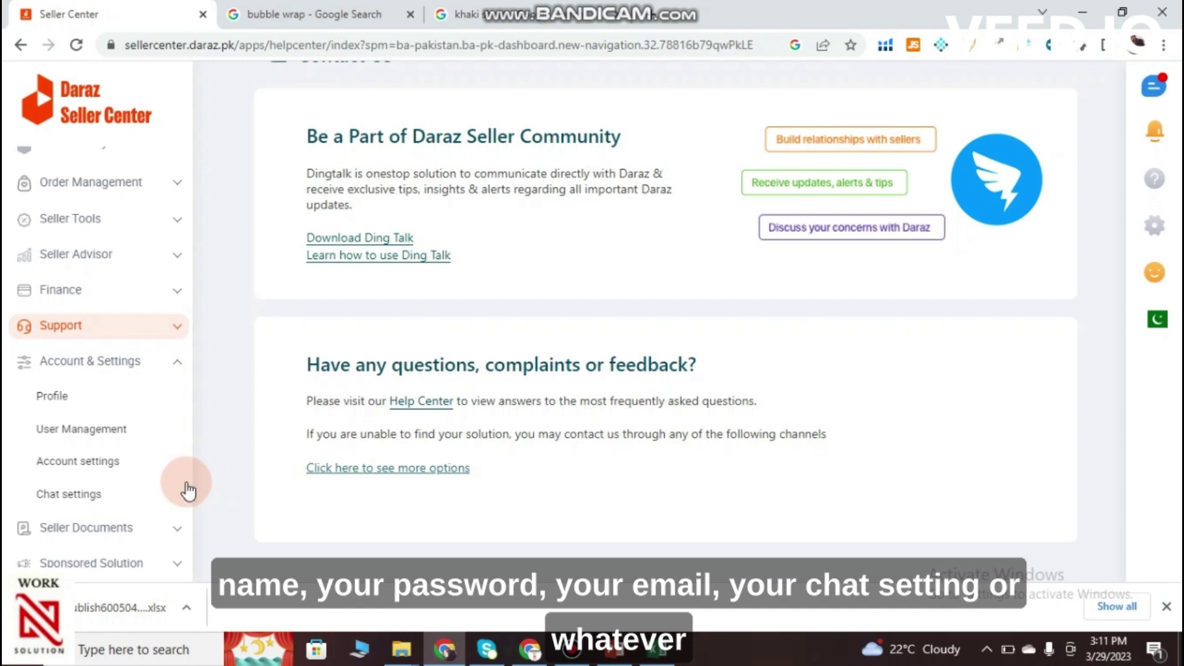
pyautogui.click(175, 362)
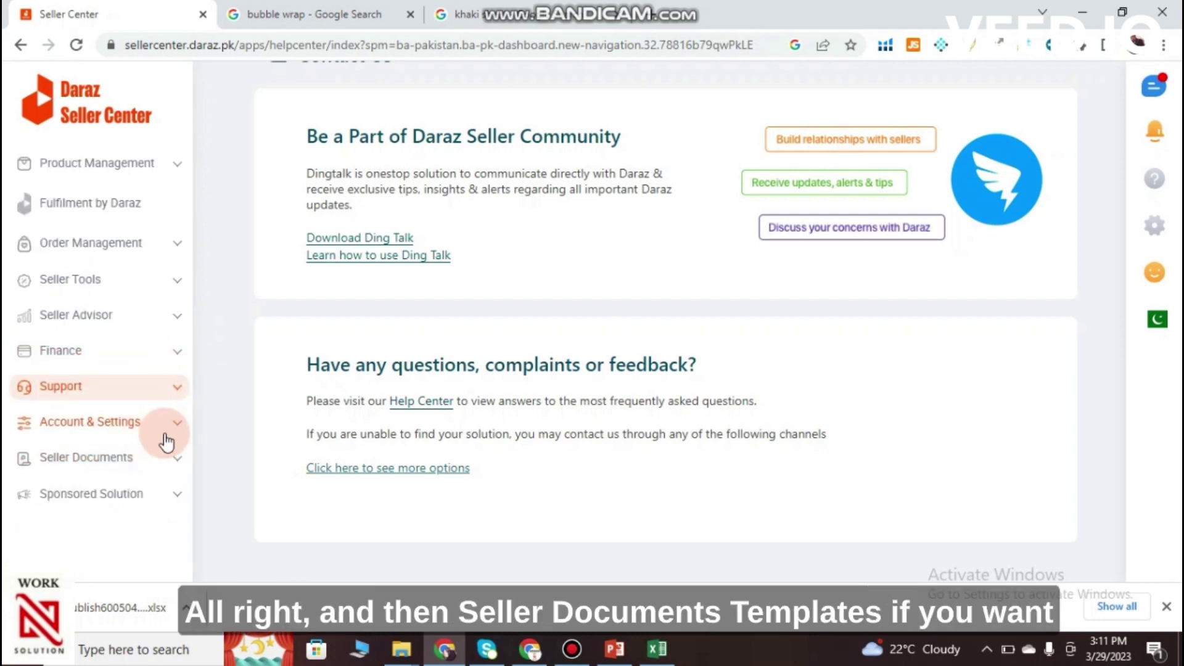
pyautogui.click(163, 462)
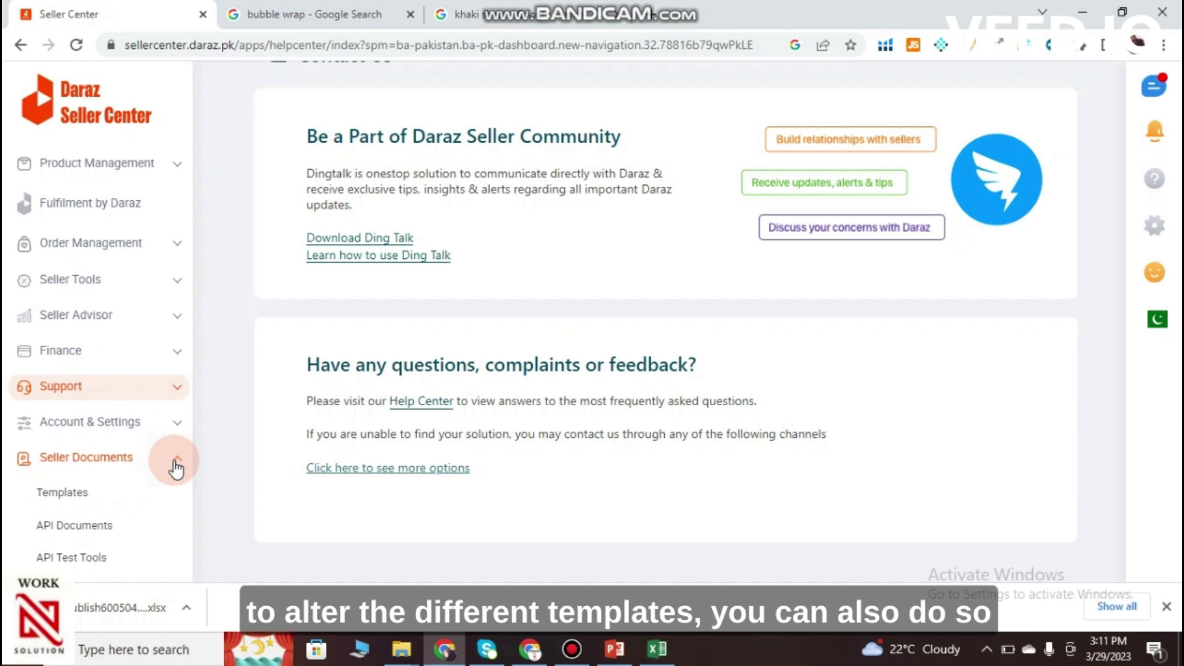
pyautogui.click(175, 459)
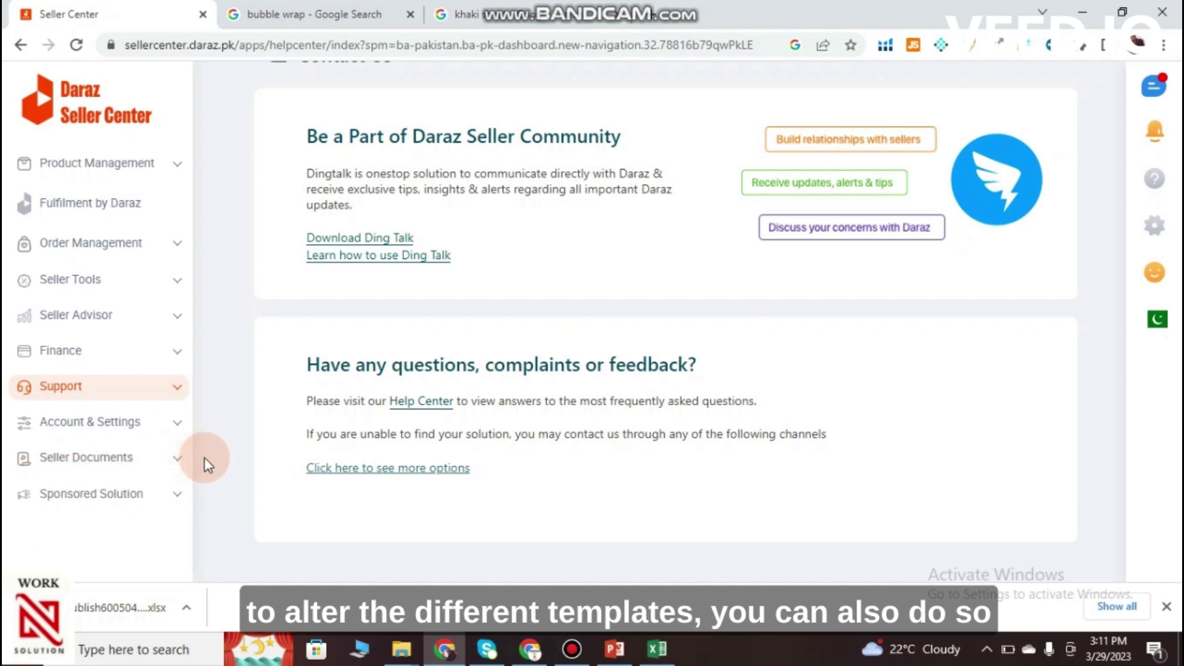
pyautogui.click(172, 494)
pyautogui.scroll(-2, 191, 462)
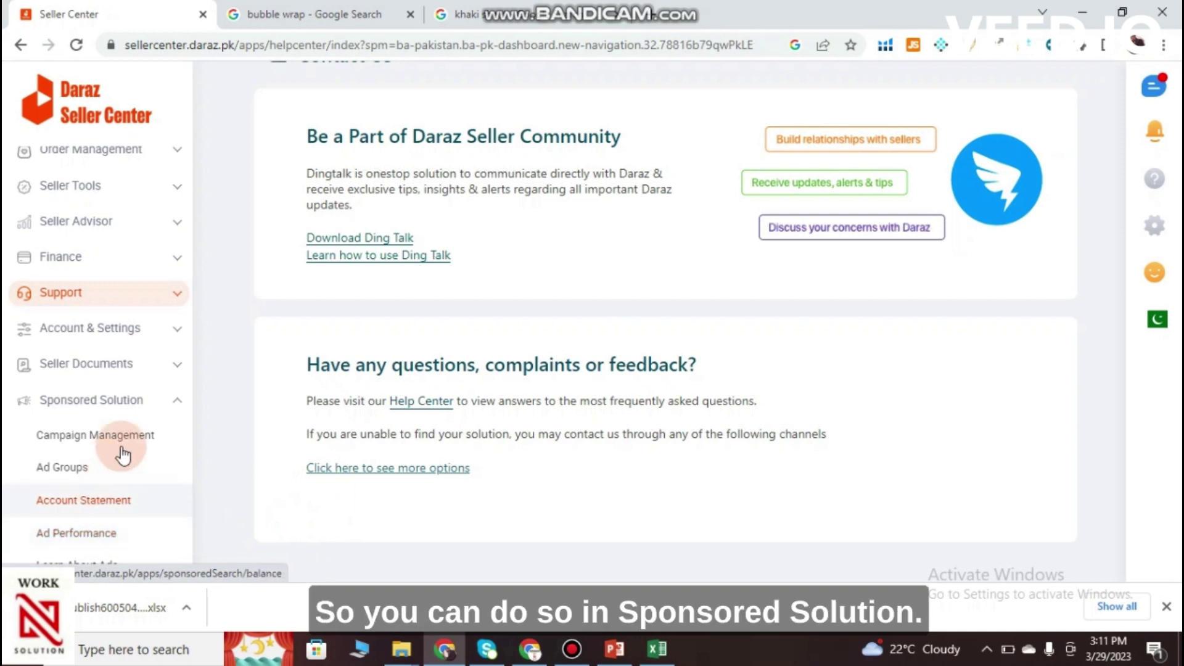
pyautogui.click(178, 404)
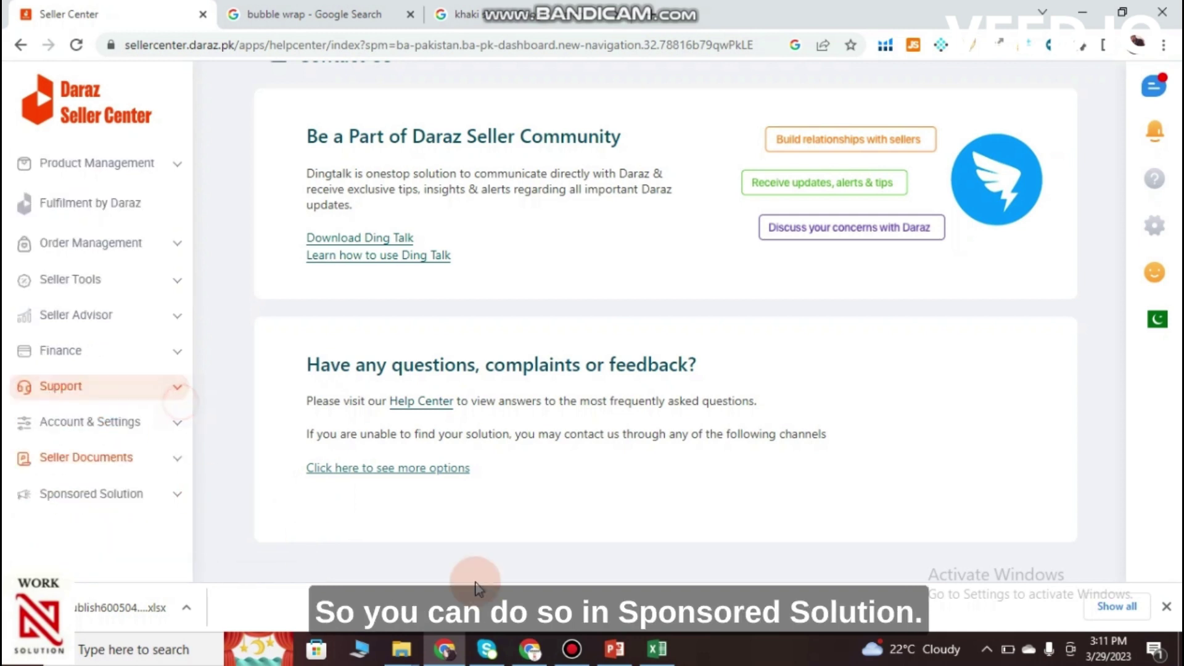
# Step: Look over the seller chat workstation, then return to the first Seller Center tab
pyautogui.click(1155, 88)
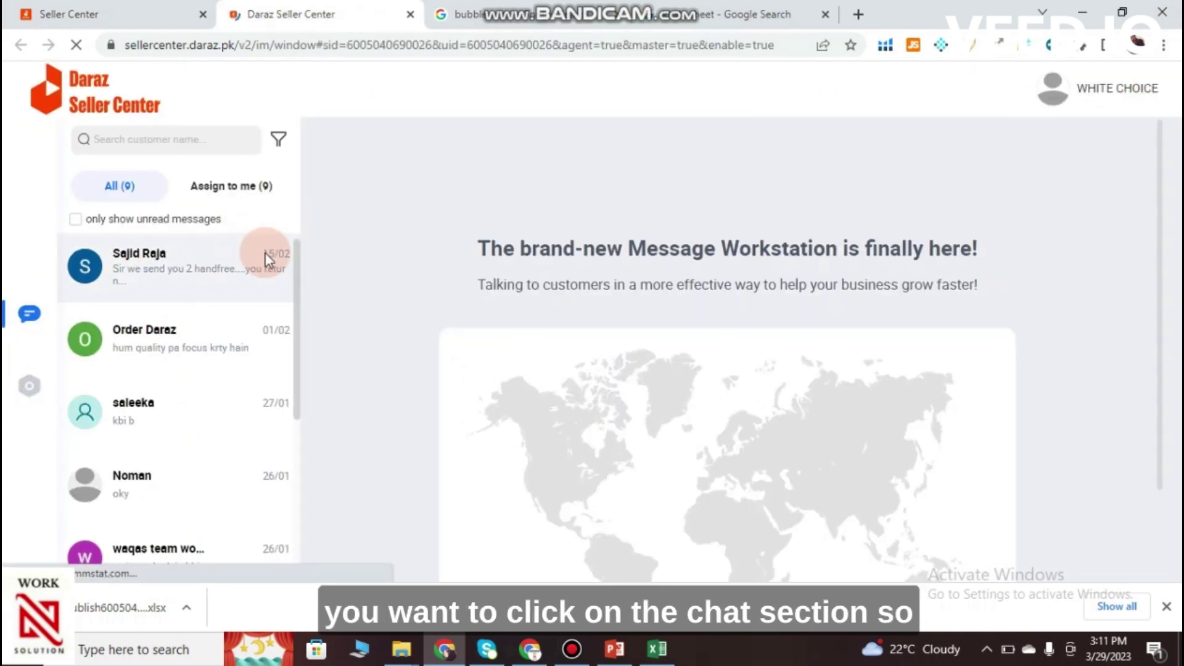
pyautogui.scroll(-5, 247, 309)
pyautogui.scroll(5, 199, 369)
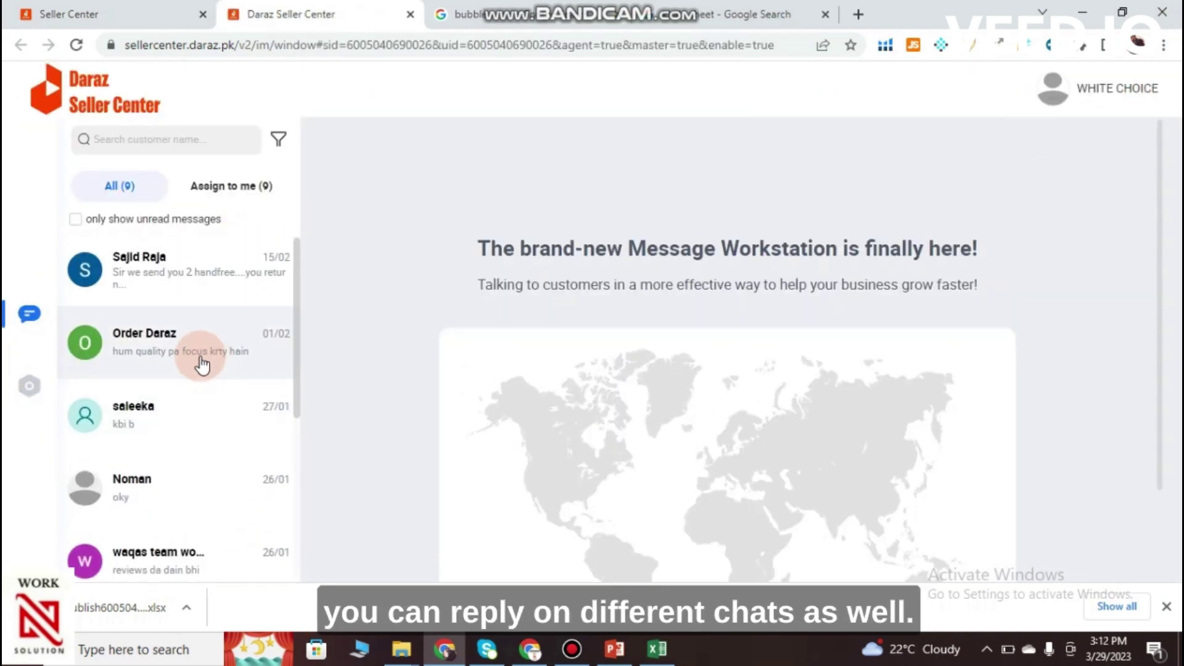
pyautogui.click(102, 13)
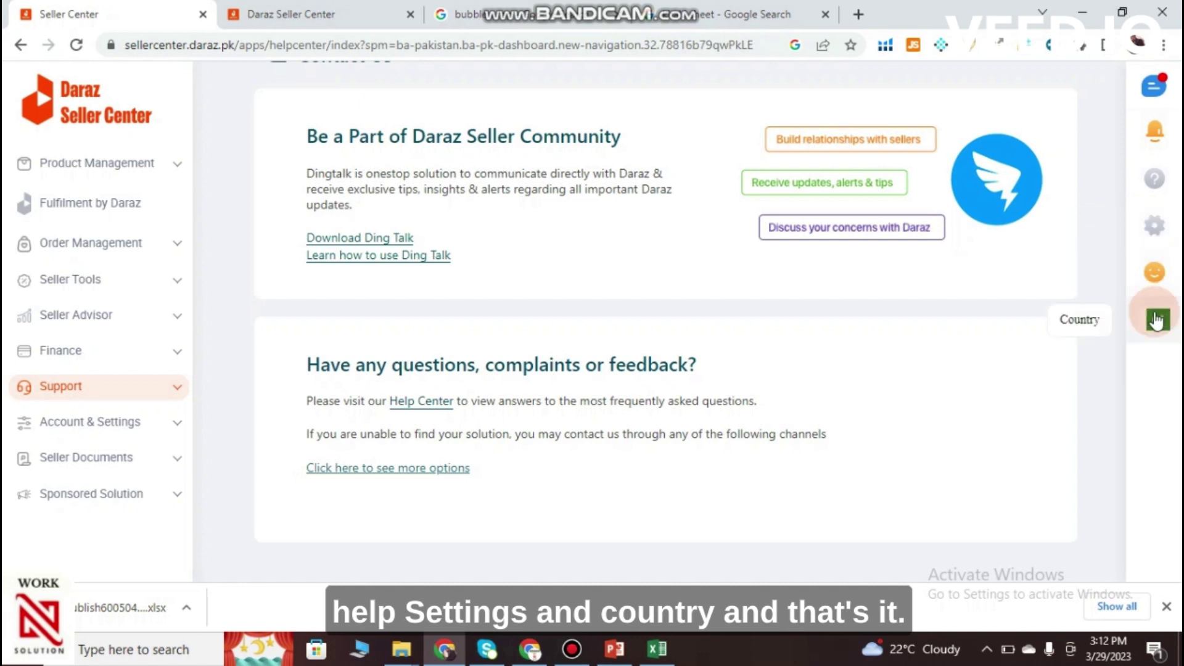
pyautogui.scroll(2, 460, 376)
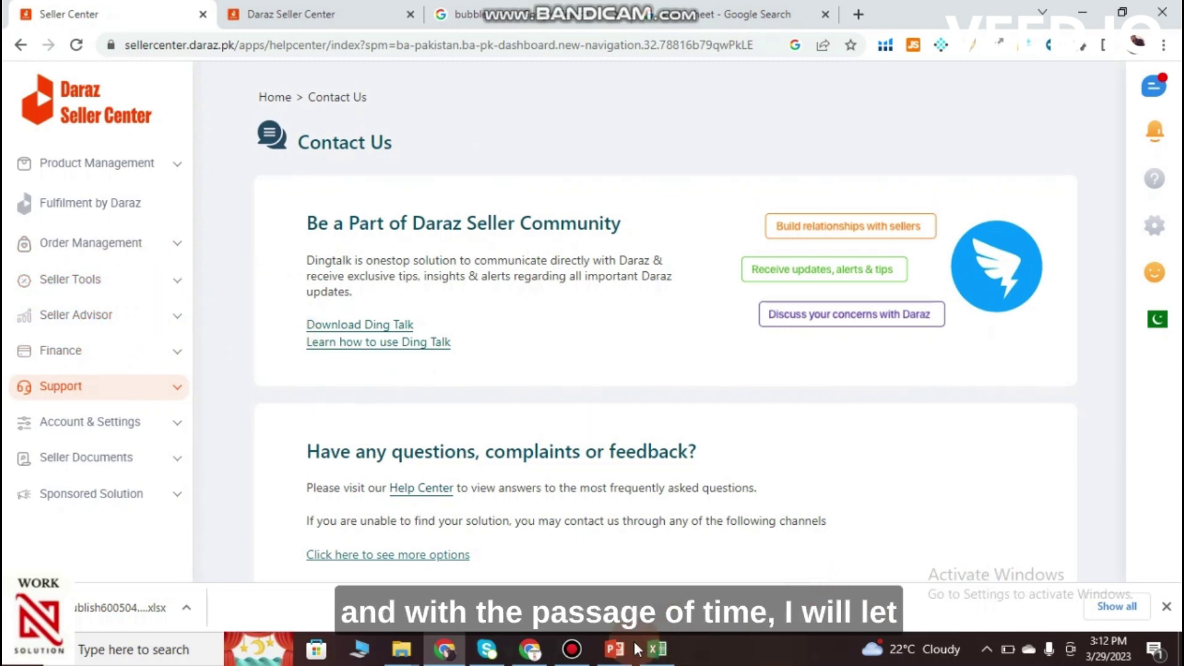
# Step: Bring up slide 3 of the Daraz presentation in PowerPoint
pyautogui.moveTo(615, 647)
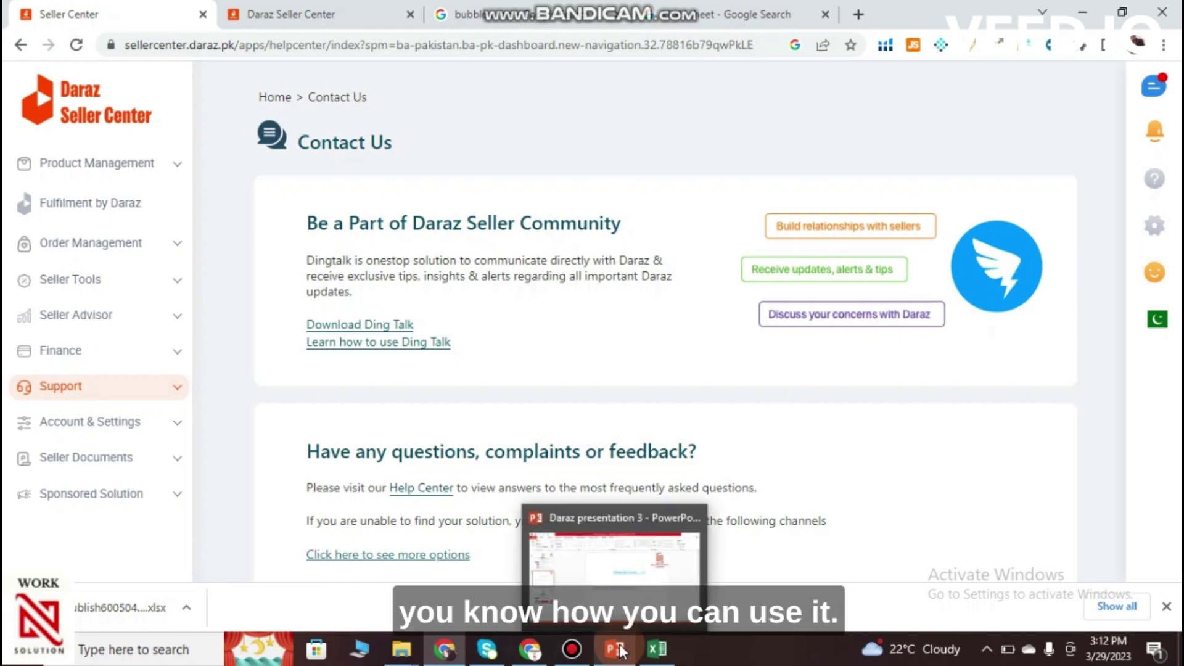
pyautogui.click(622, 583)
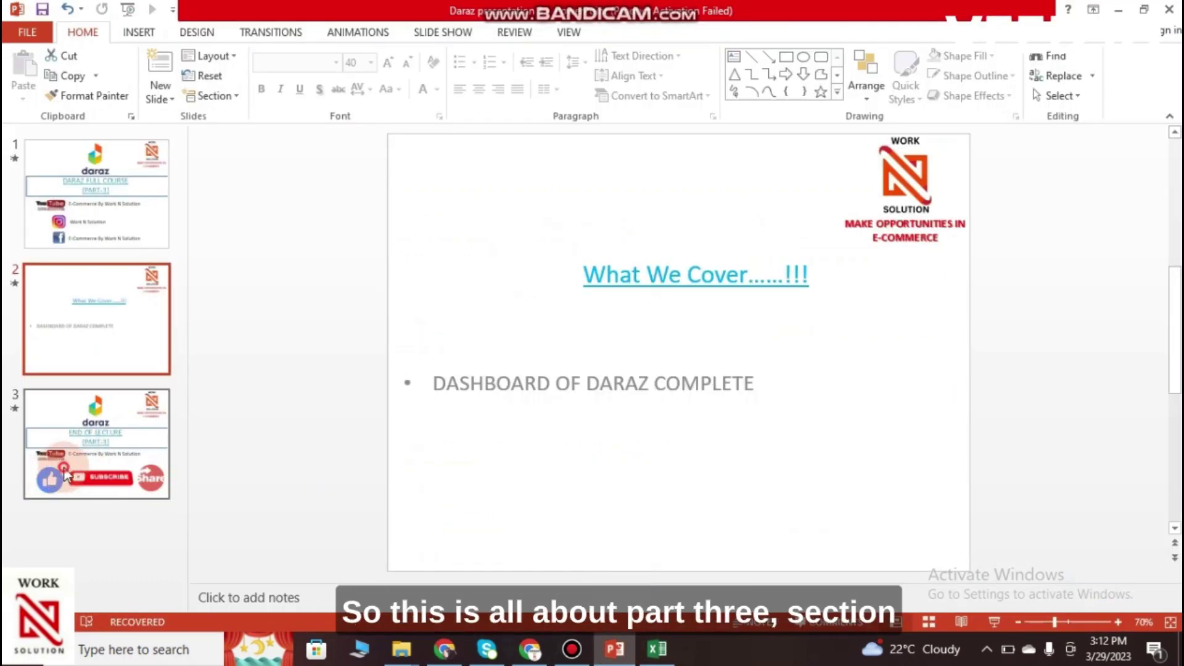
pyautogui.click(65, 475)
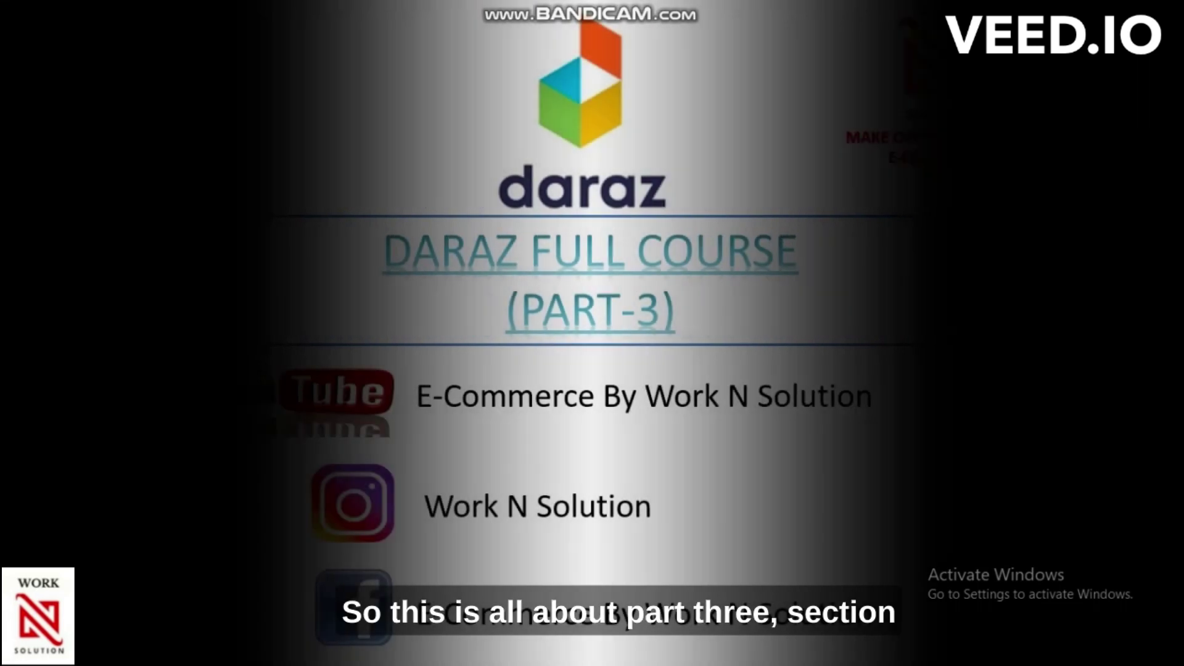